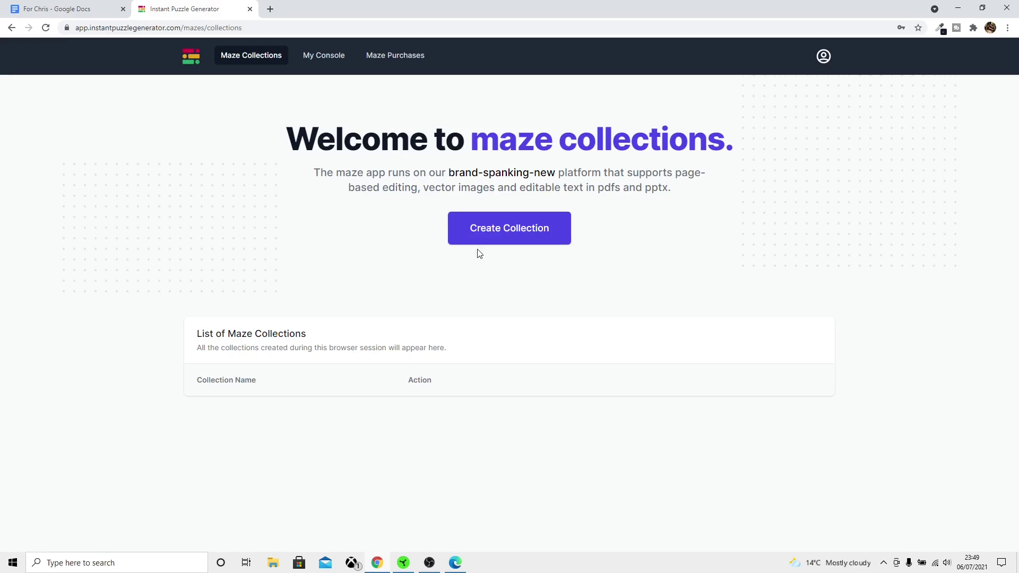
Create a maze collection named "test" and open it for editing.
click(489, 239)
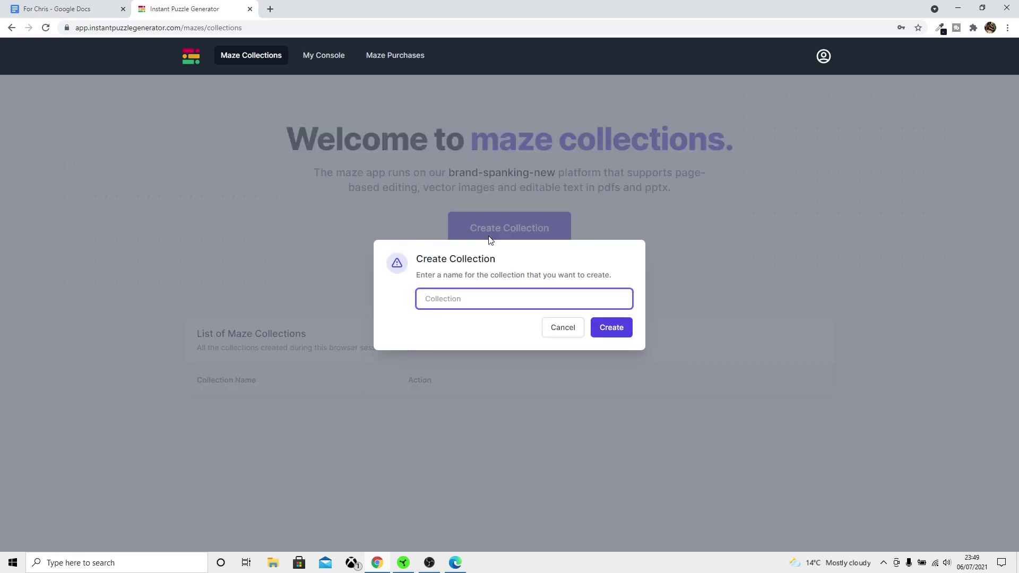
text(test)
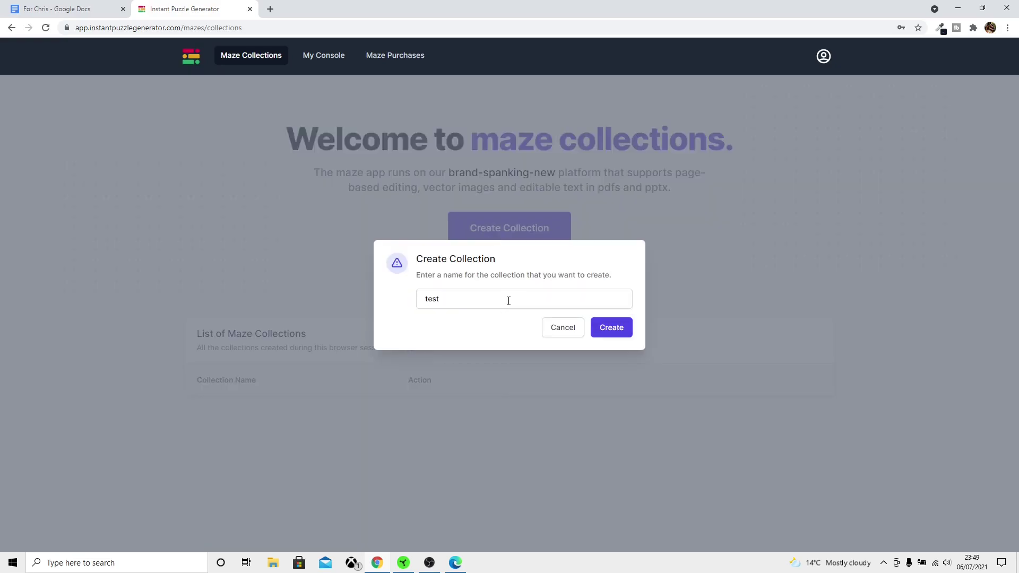
key(Return)
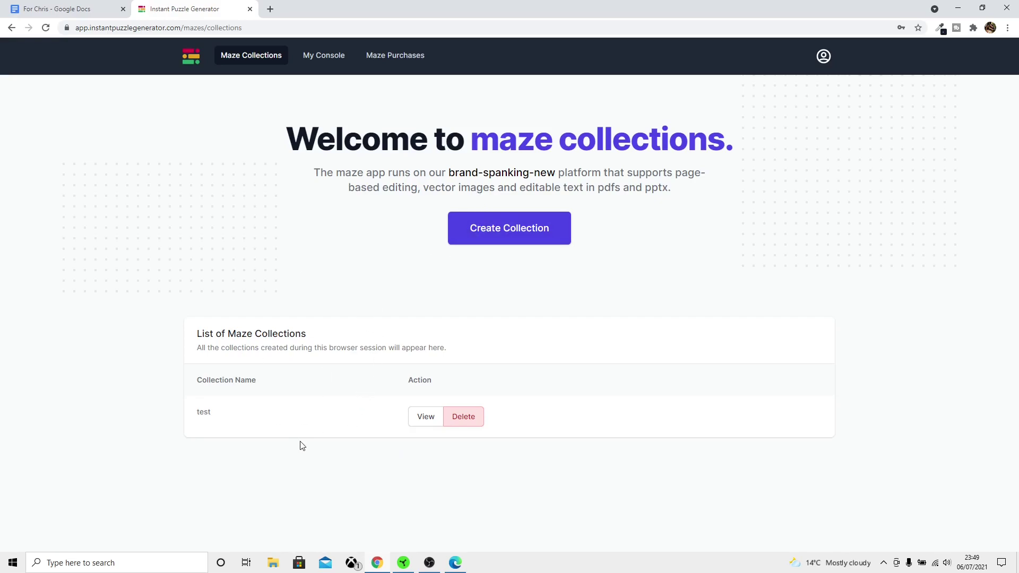
click(425, 419)
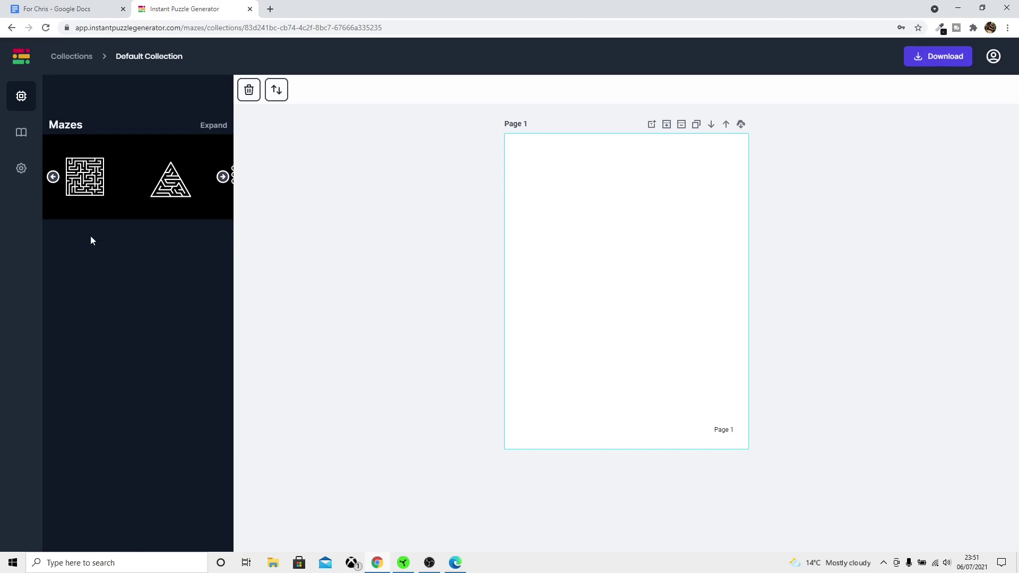
Add a square maze to page 1 and check its solution on the auto-generated page.
click(222, 176)
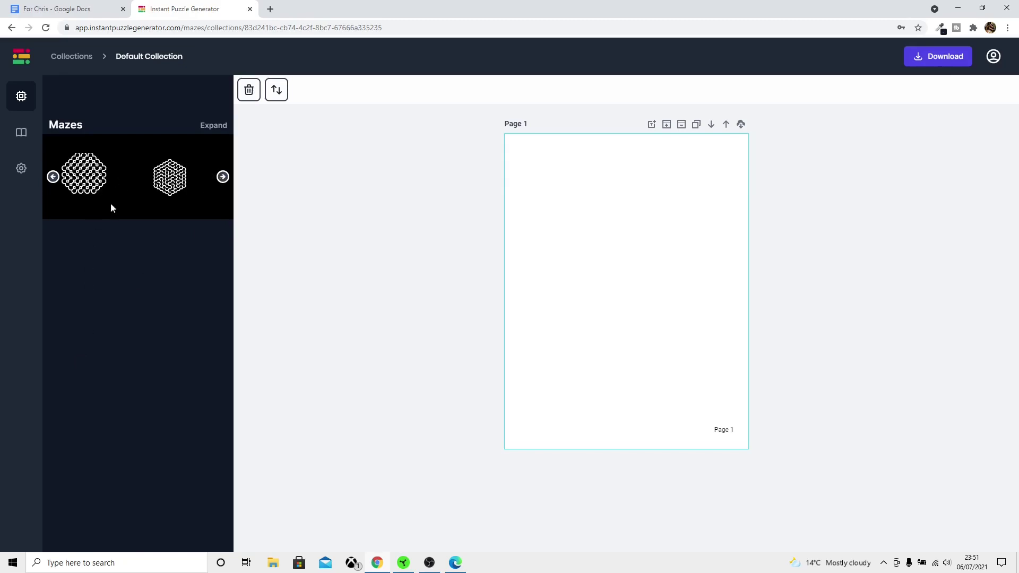
click(223, 178)
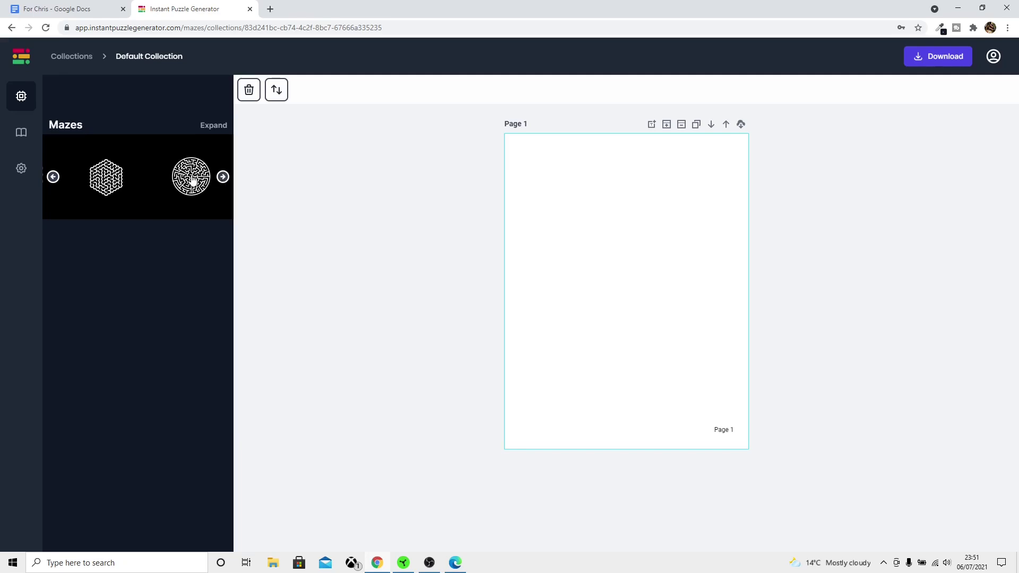
click(223, 177)
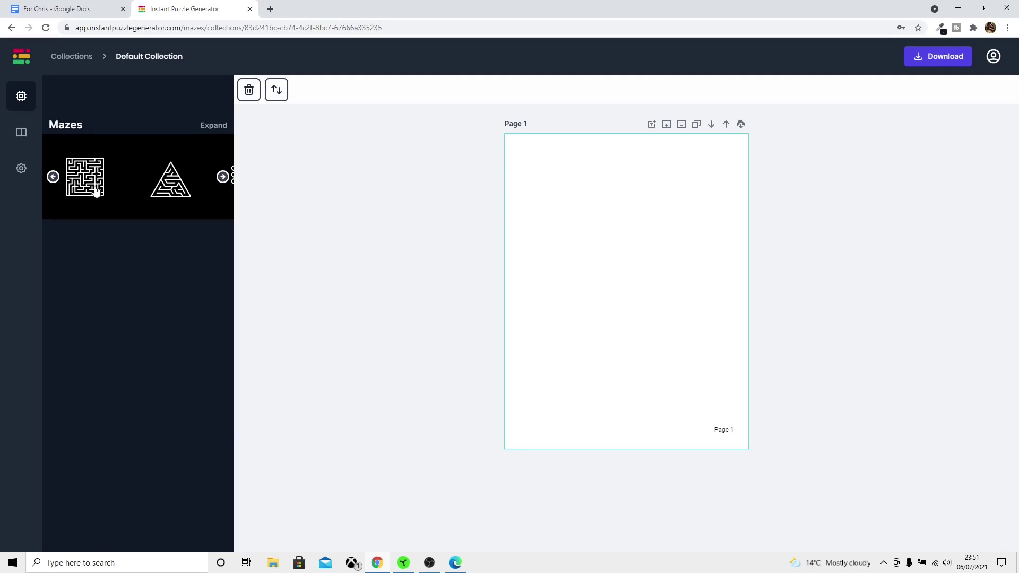
click(96, 192)
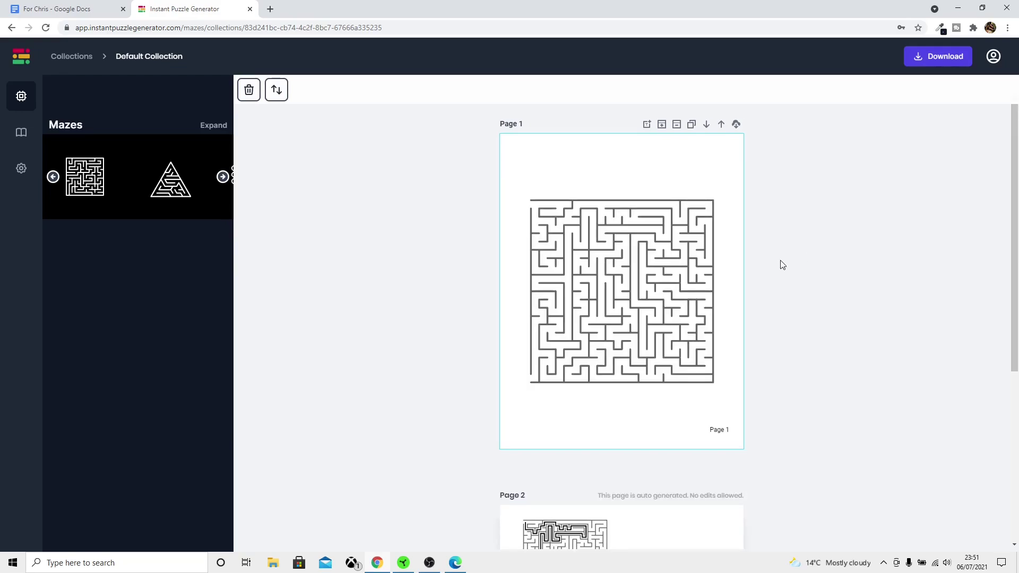
scroll(764, 273, down, 3)
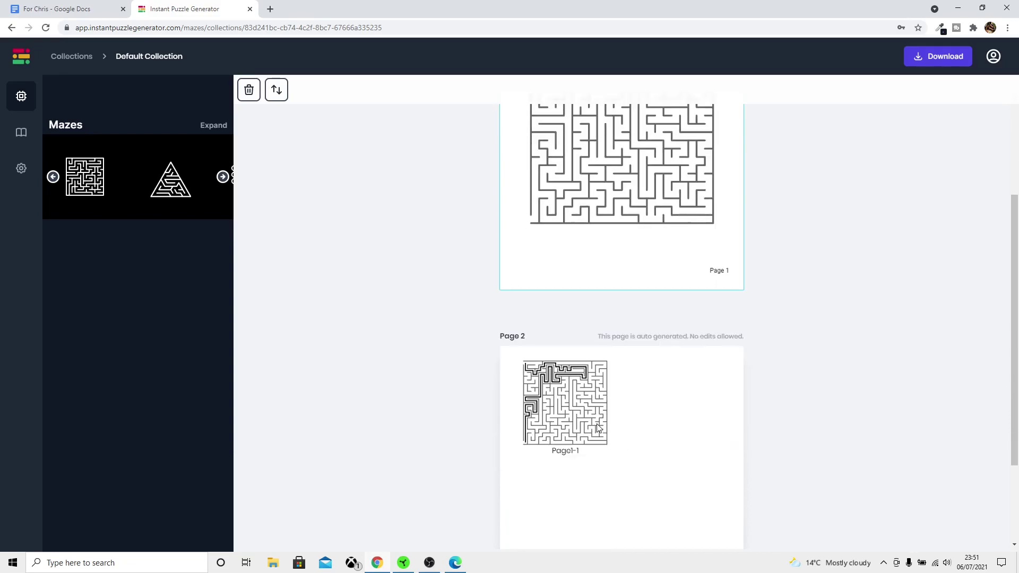
scroll(729, 387, up, 2)
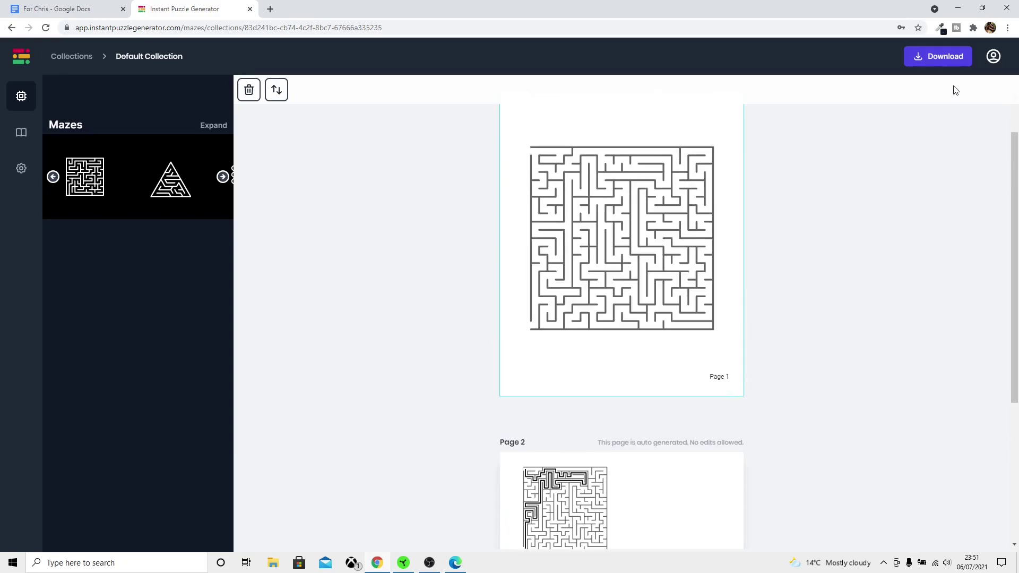
scroll(810, 348, up, 1)
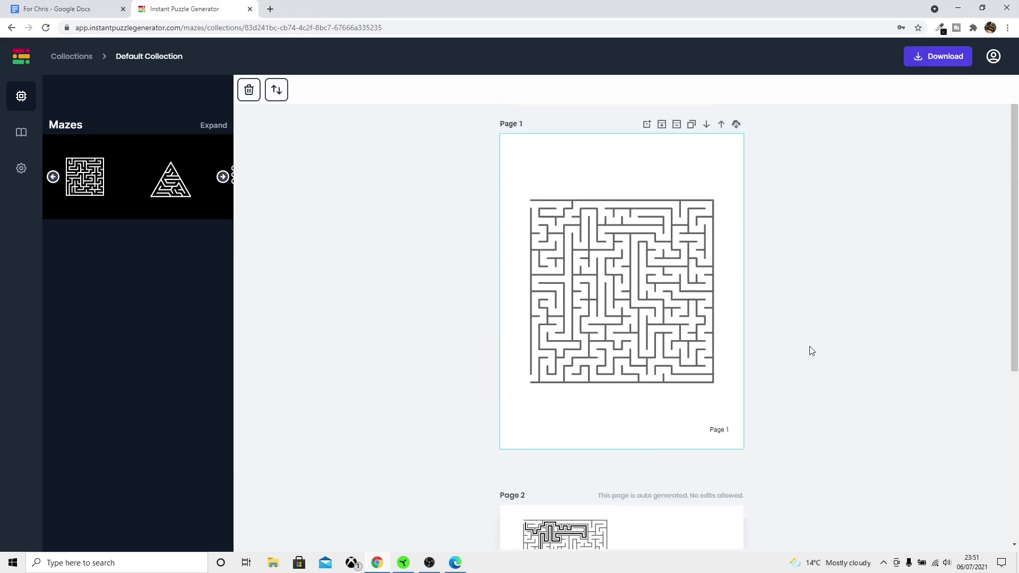
scroll(778, 345, down, 3)
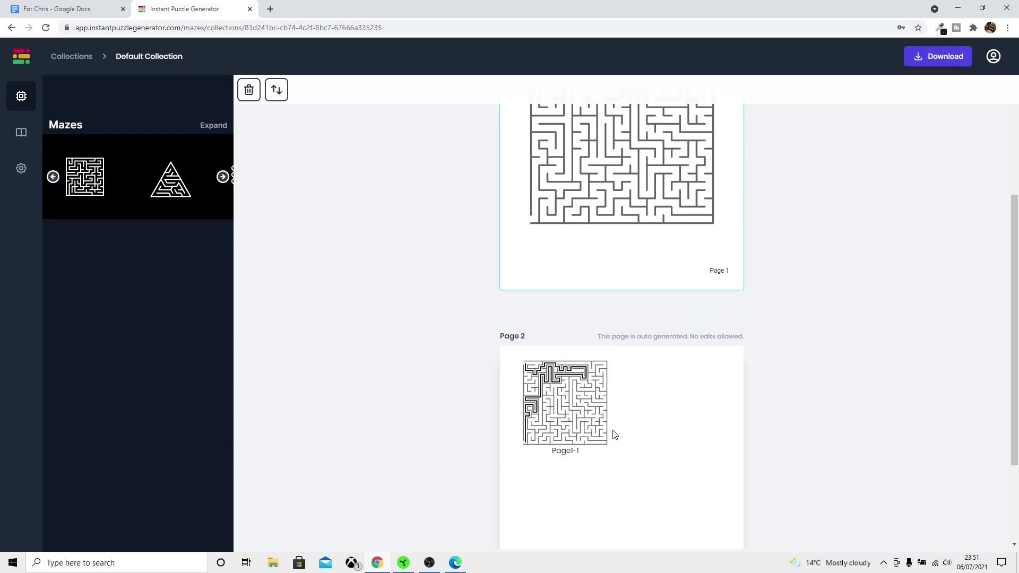
scroll(850, 333, up, 3)
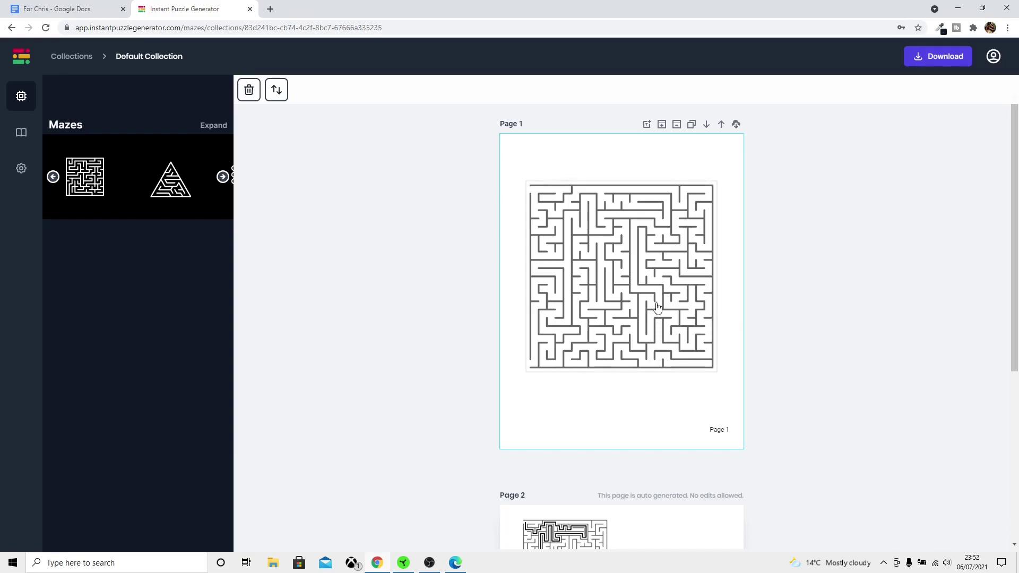
Set the square maze's background colour to yellow and its wall colour to orange.
click(626, 304)
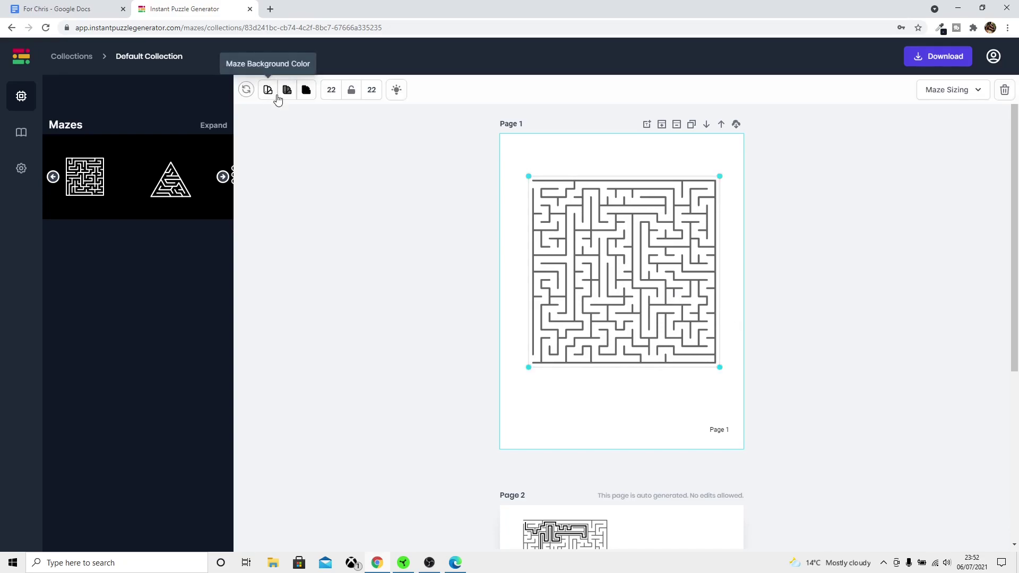
click(271, 95)
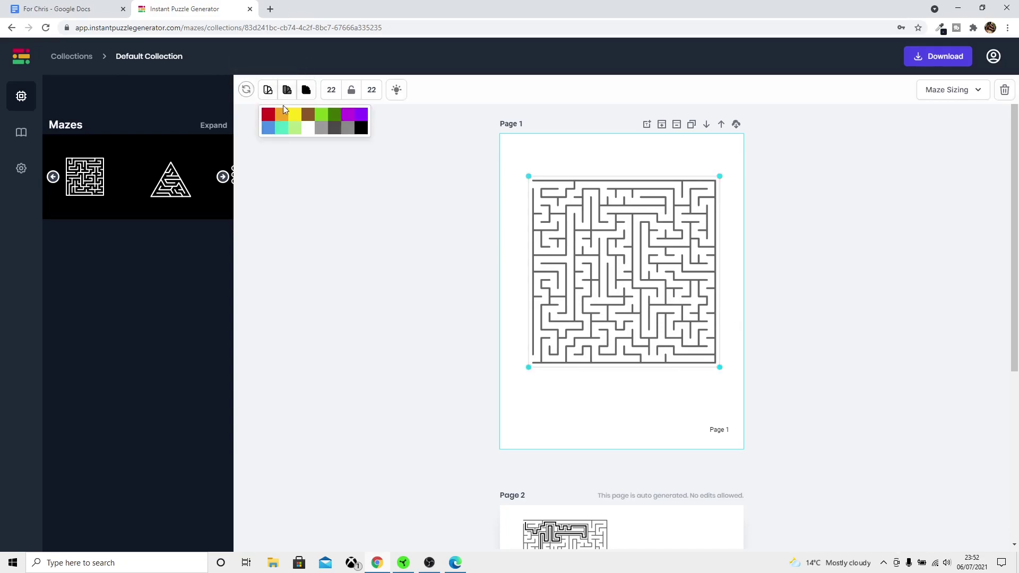
click(292, 115)
click(287, 91)
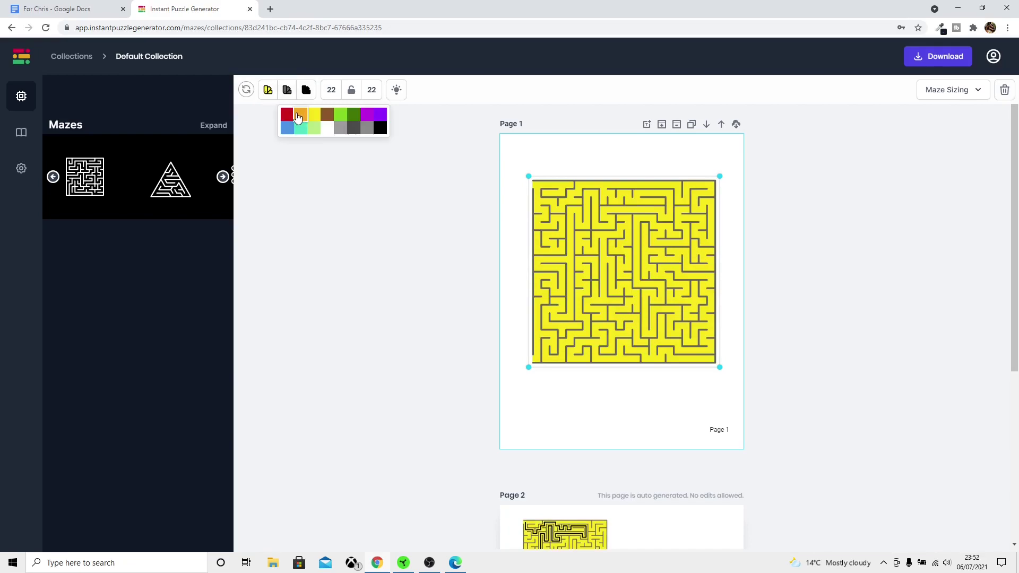
click(299, 115)
Recolour the square maze with black walls on a white background.
click(287, 91)
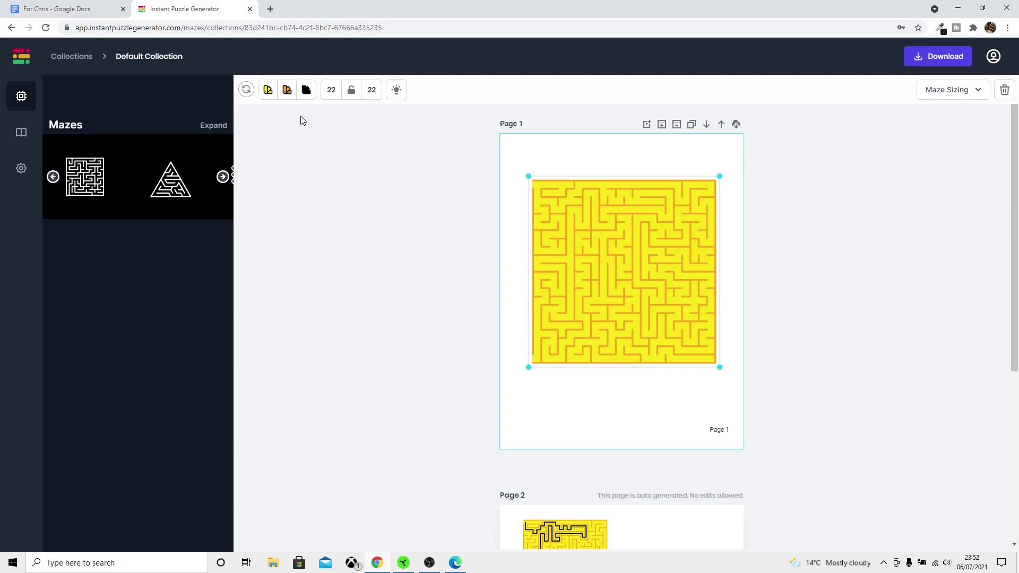
click(267, 90)
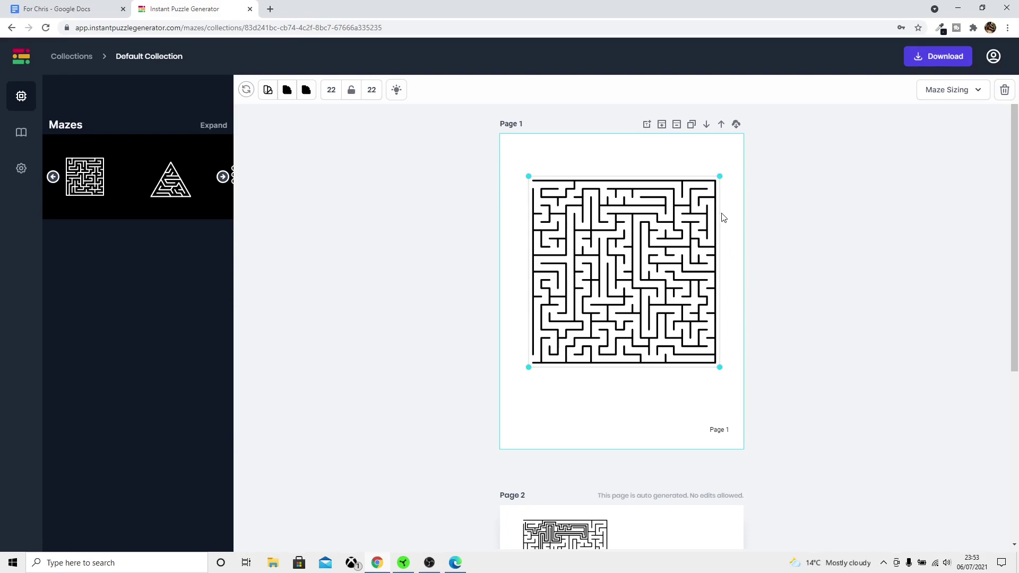
Enlarge the square maze slightly and raise its complexity to the maximum of 50 by 50.
mouse_move(719, 176)
mouse_down()
mouse_move(739, 173)
mouse_move(681, 212)
mouse_move(732, 165)
mouse_up()
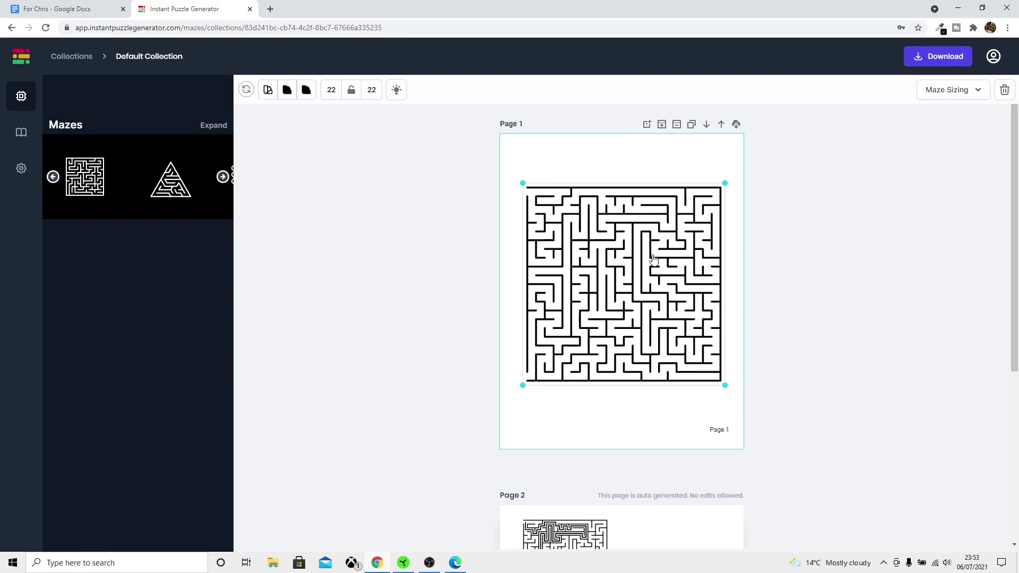
click(953, 97)
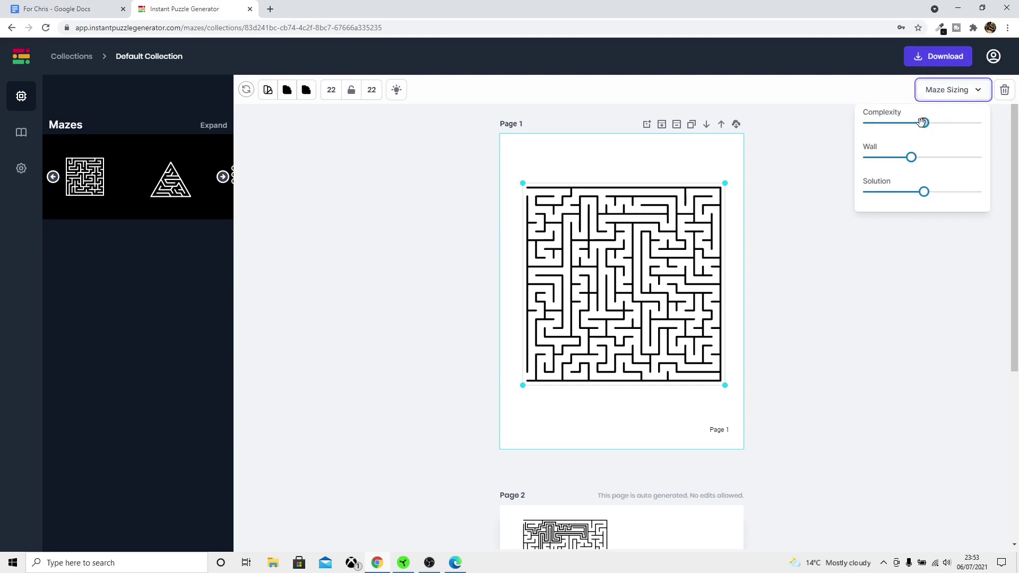
drag(918, 124, 959, 128)
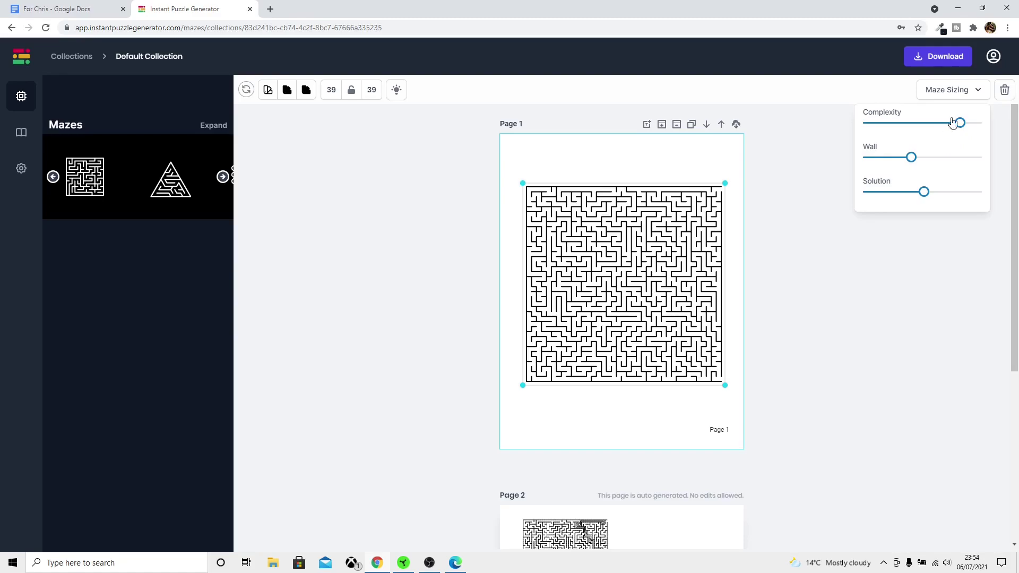
drag(960, 123, 972, 123)
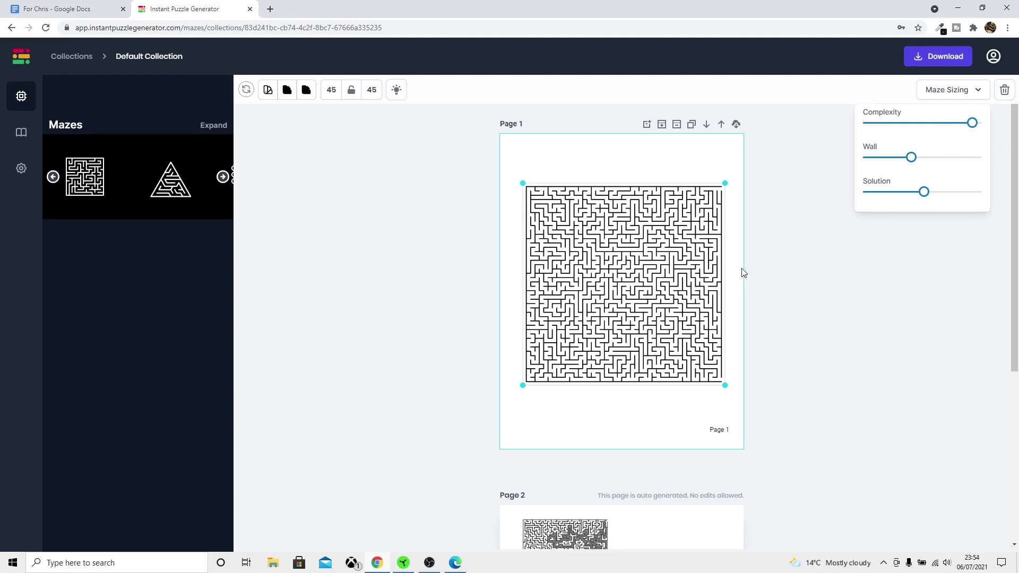
drag(972, 123, 981, 123)
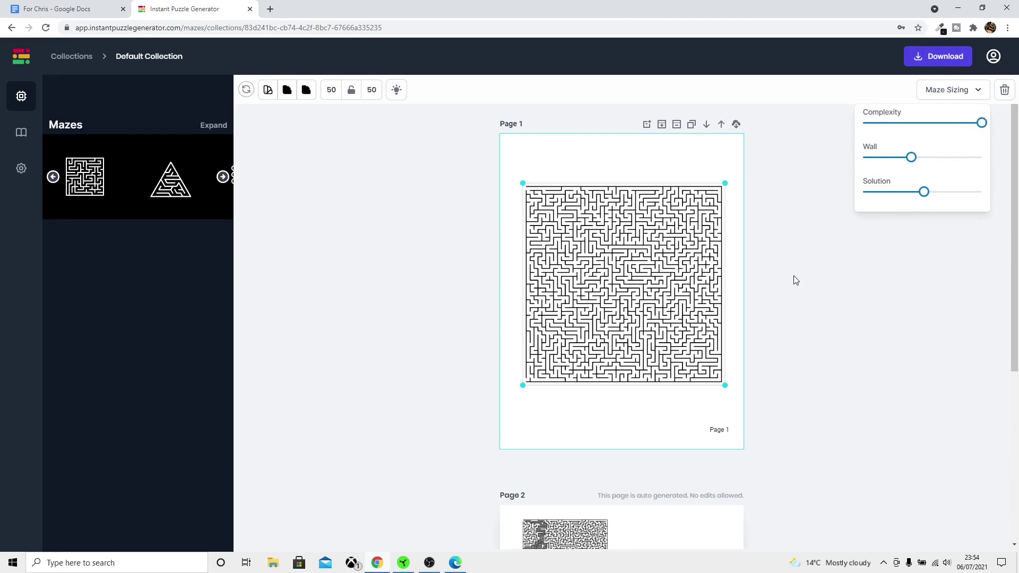
Shrink the square maze and reduce its complexity to 10 by 10.
drag(724, 388, 706, 365)
drag(980, 123, 891, 134)
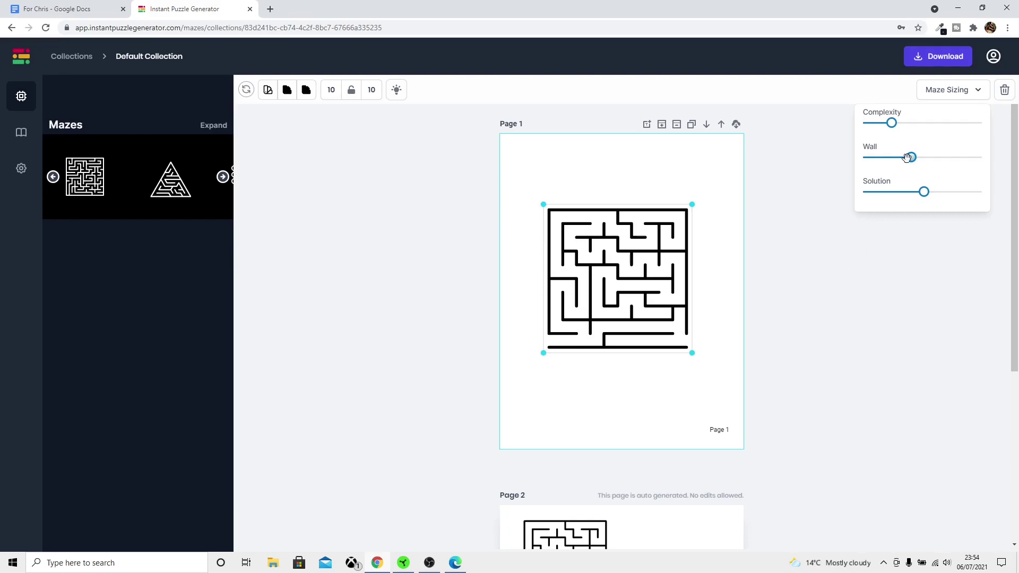
Adjust the square maze's wall and solution line thickness slightly and check the solution page.
drag(910, 157, 925, 210)
scroll(914, 259, down, 2)
scroll(874, 311, up, 2)
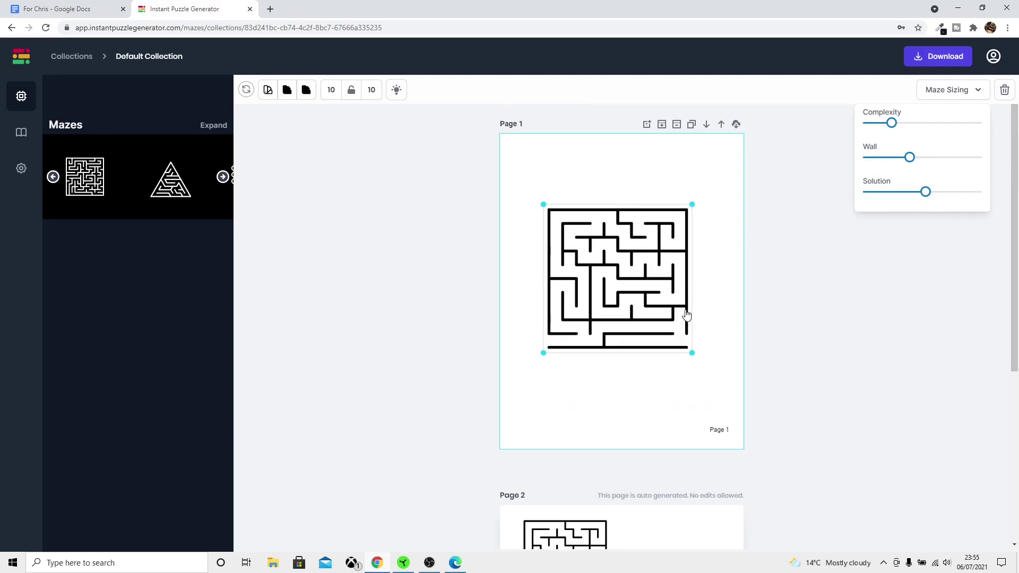
Scale the square maze down further and place it in the upper-left corner of page 1.
drag(631, 292, 601, 239)
drag(660, 298, 600, 229)
click(555, 188)
Add a triangular maze to page 1, shrink it and place it to the right of the square maze.
click(170, 179)
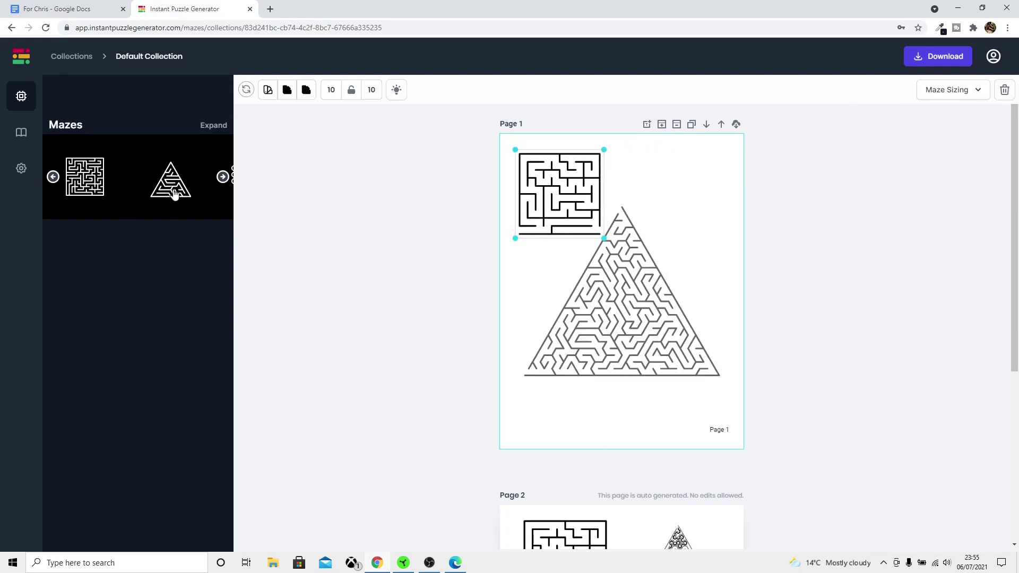
scroll(825, 332, down, 1)
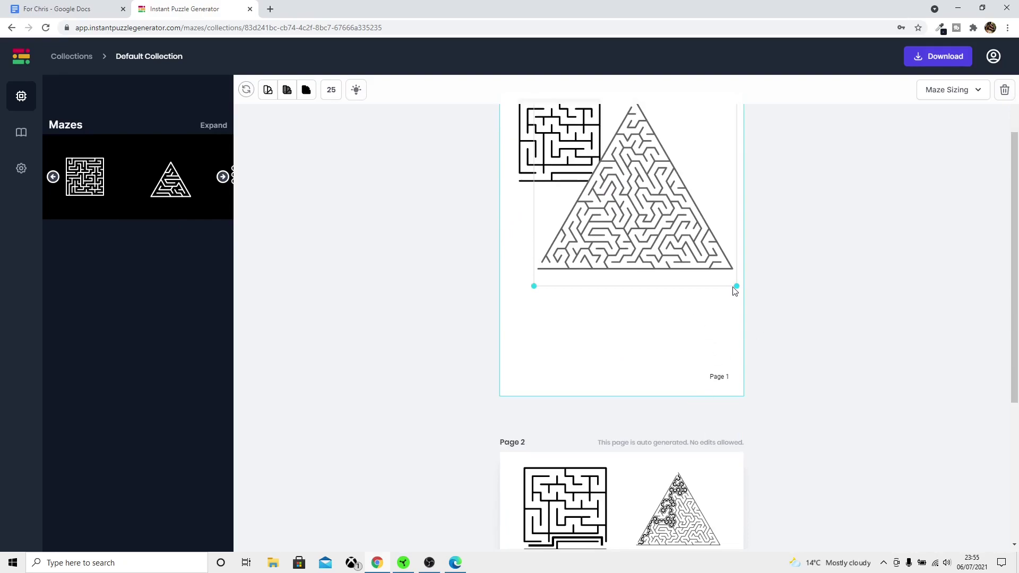
drag(735, 285, 685, 237)
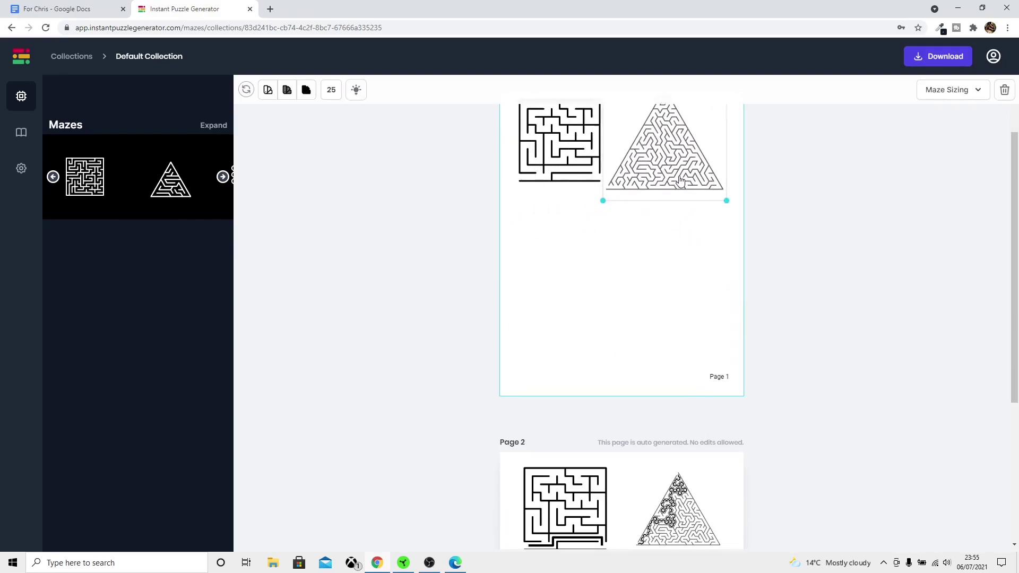
Add a hexagonal maze below the other two on page 1, shrink it and check the solution page.
click(223, 176)
click(173, 190)
click(634, 244)
scroll(742, 287, down, 2)
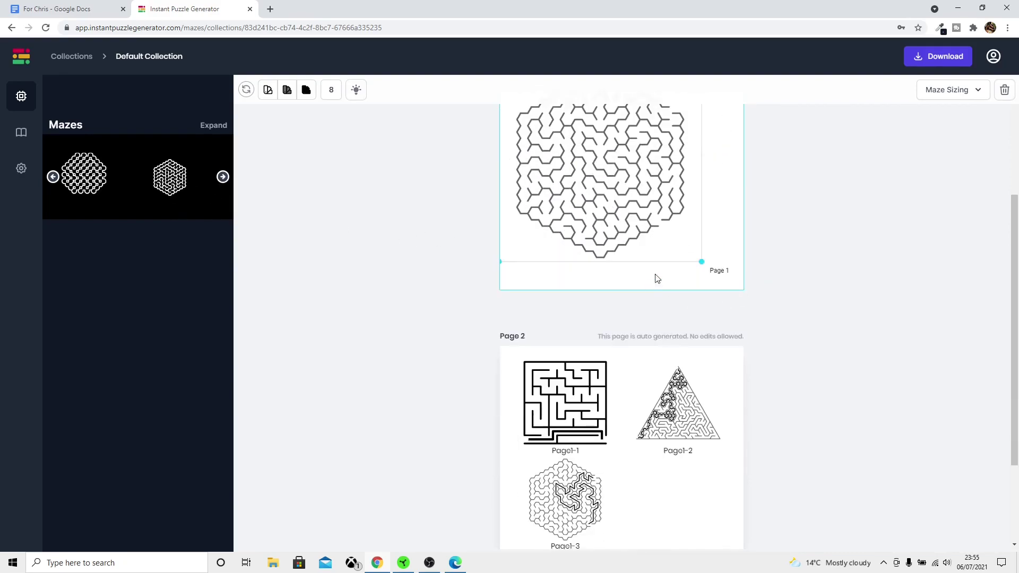
drag(700, 261, 582, 189)
scroll(732, 321, down, 1)
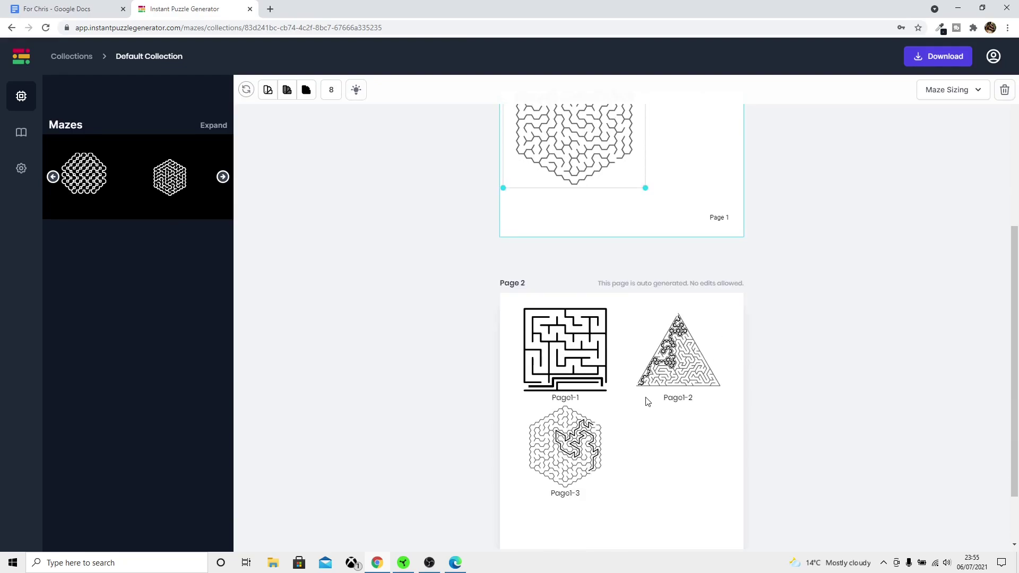
scroll(748, 396, up, 4)
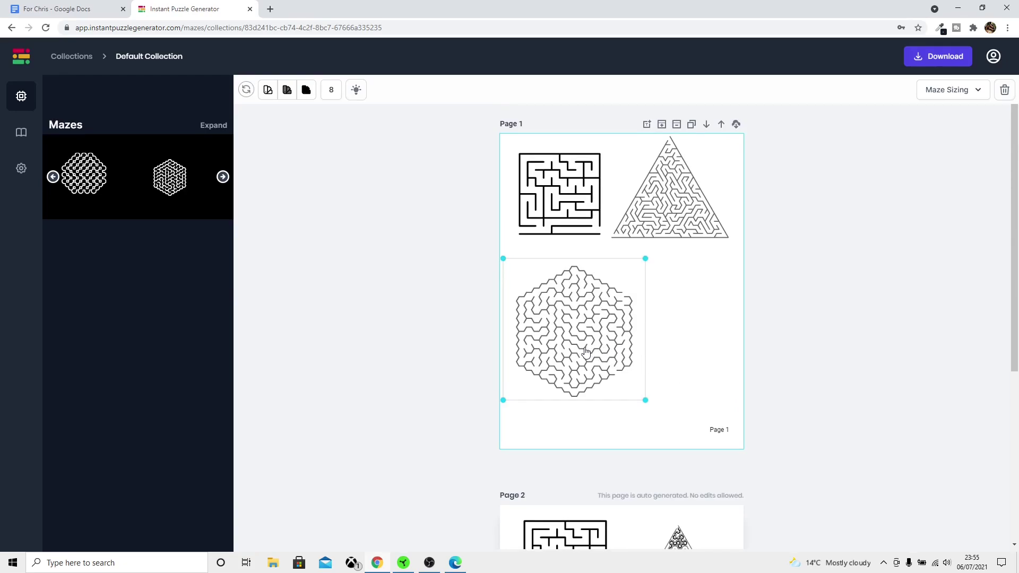
Reduce page 1 to a single larger, denser square maze centred on the page.
click(662, 124)
drag(653, 248, 710, 310)
click(793, 303)
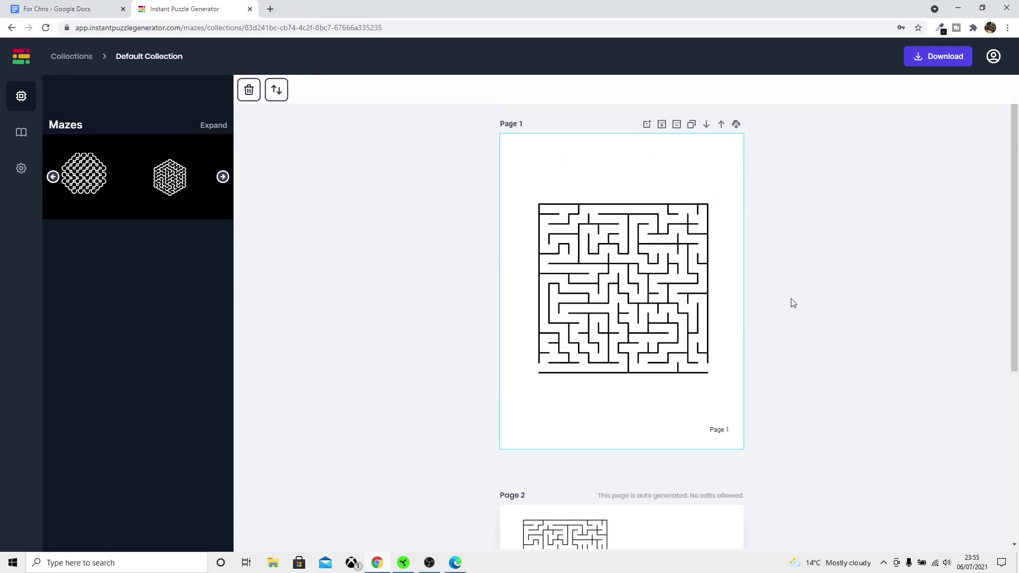
Add a new page after page 1 and place a hexagonal maze in its centre.
click(661, 124)
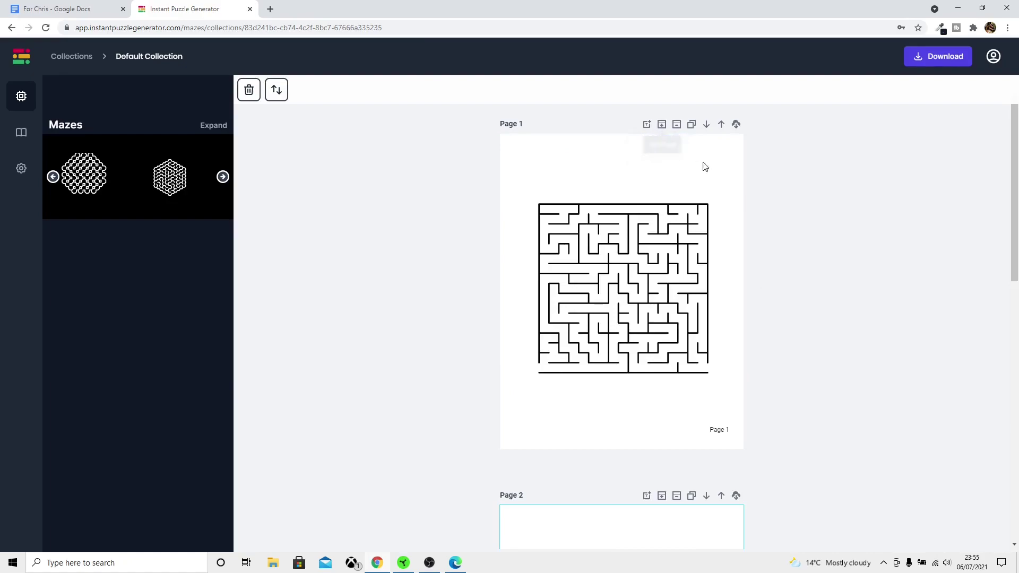
scroll(691, 158, down, 6)
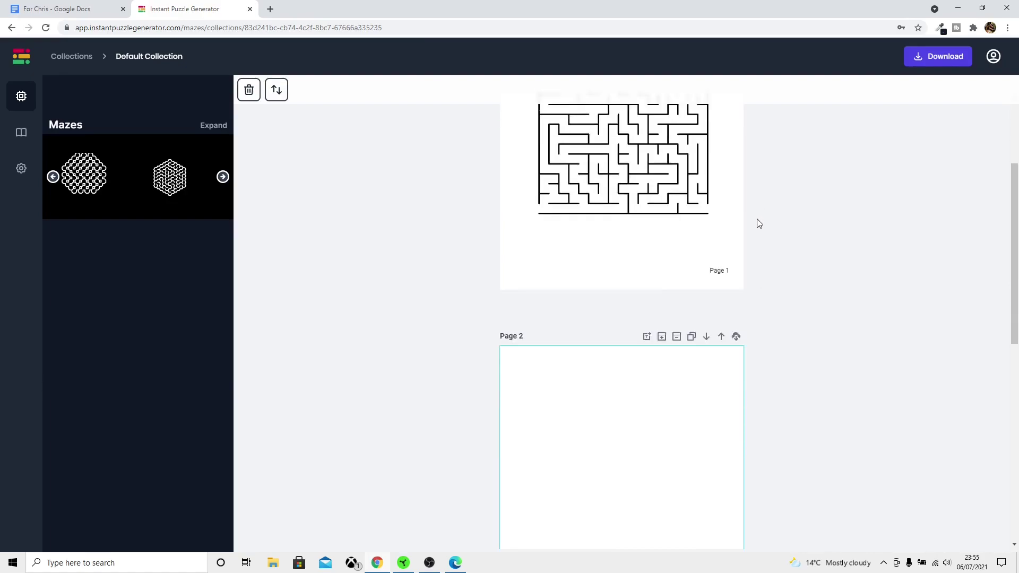
click(196, 197)
drag(625, 355, 624, 335)
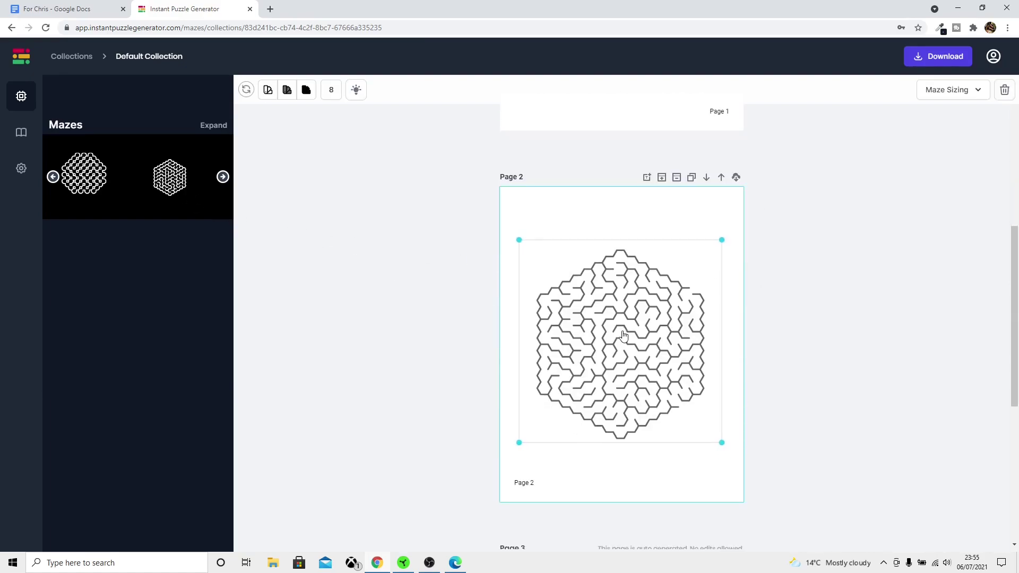
Raise the page 2 hexagonal maze's complexity to 12 and increase its wall setting.
click(950, 91)
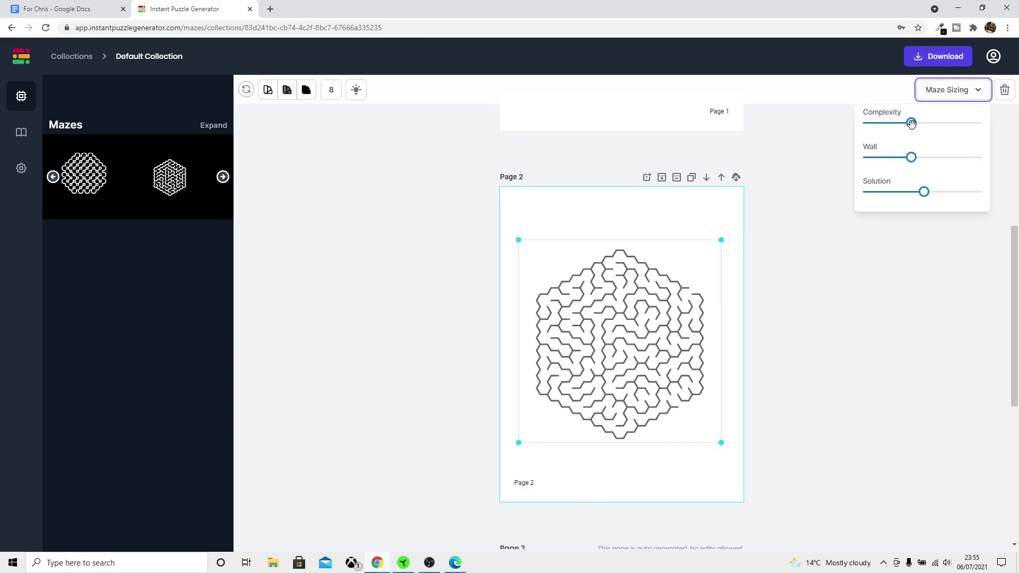
drag(911, 123, 927, 123)
drag(911, 157, 920, 158)
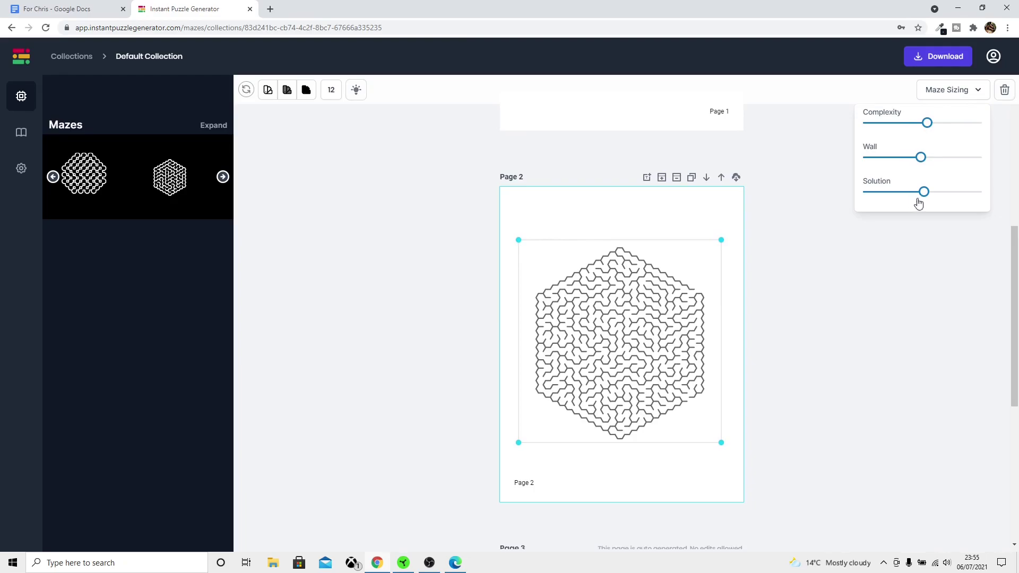
scroll(869, 272, down, 4)
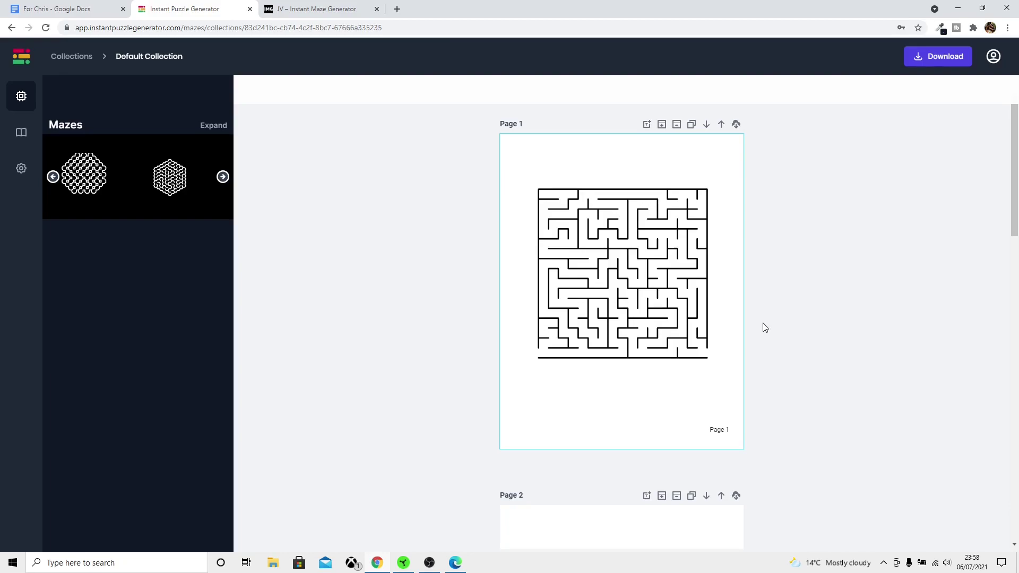
Add the title text "My Awesome Maze" above the square maze on page 1 and open the title for editing.
click(560, 333)
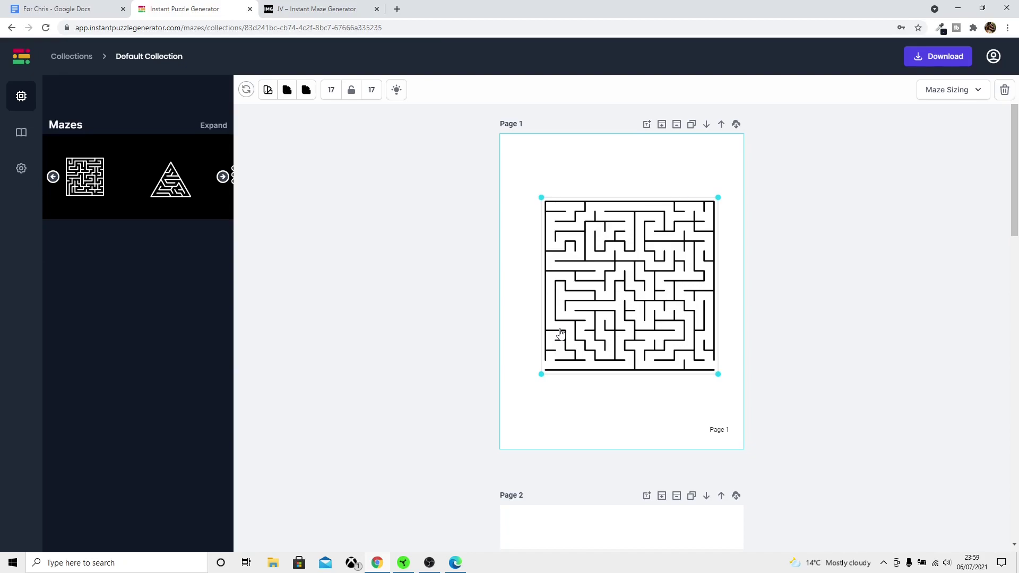
click(645, 125)
click(619, 169)
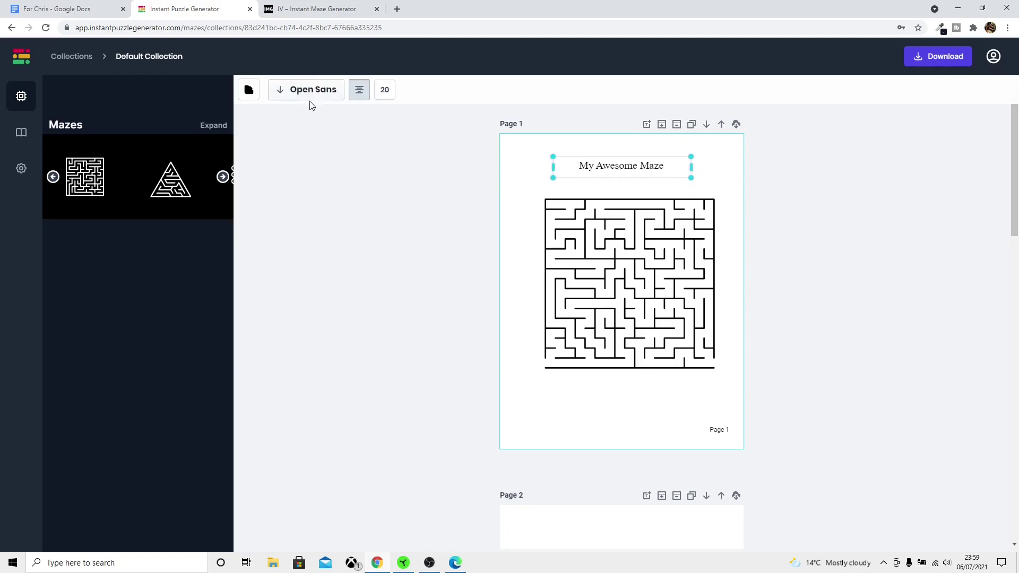
double_click(602, 169)
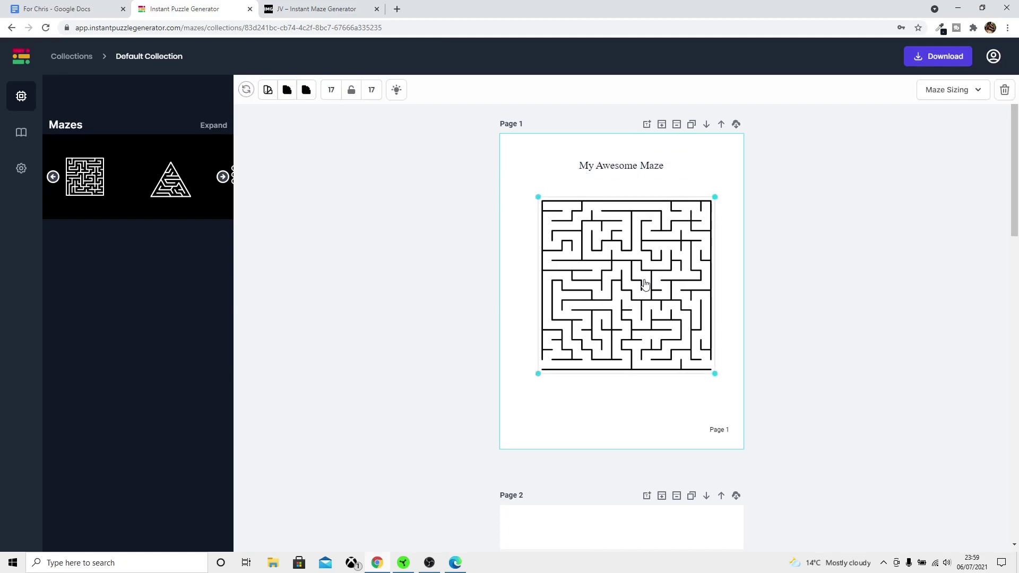
click(642, 172)
double_click(643, 168)
click(643, 167)
double_click(644, 168)
double_click(614, 166)
click(614, 168)
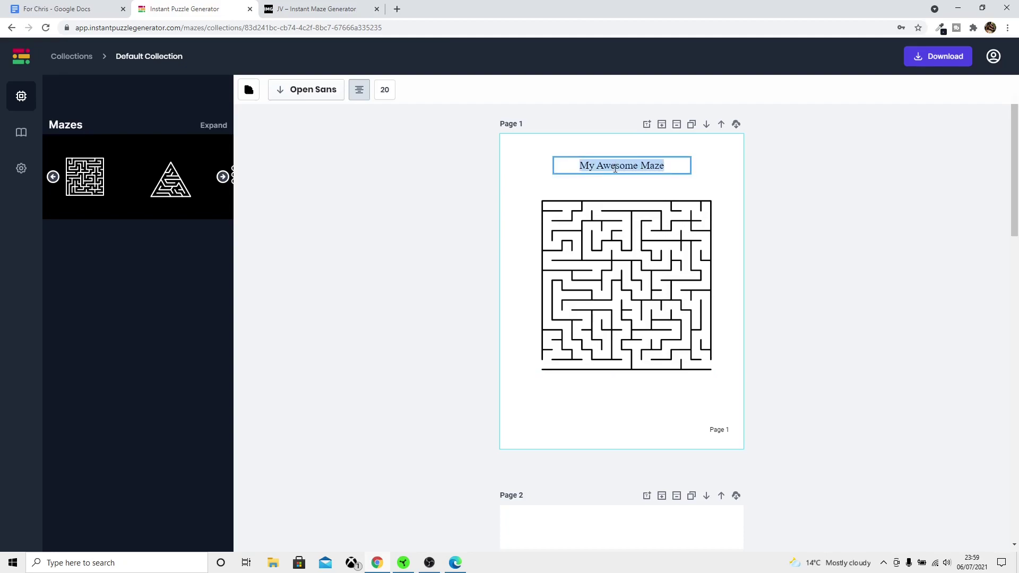
Change the font of the page 1 title to Barrio Regular.
click(325, 98)
scroll(111, 254, down, 20)
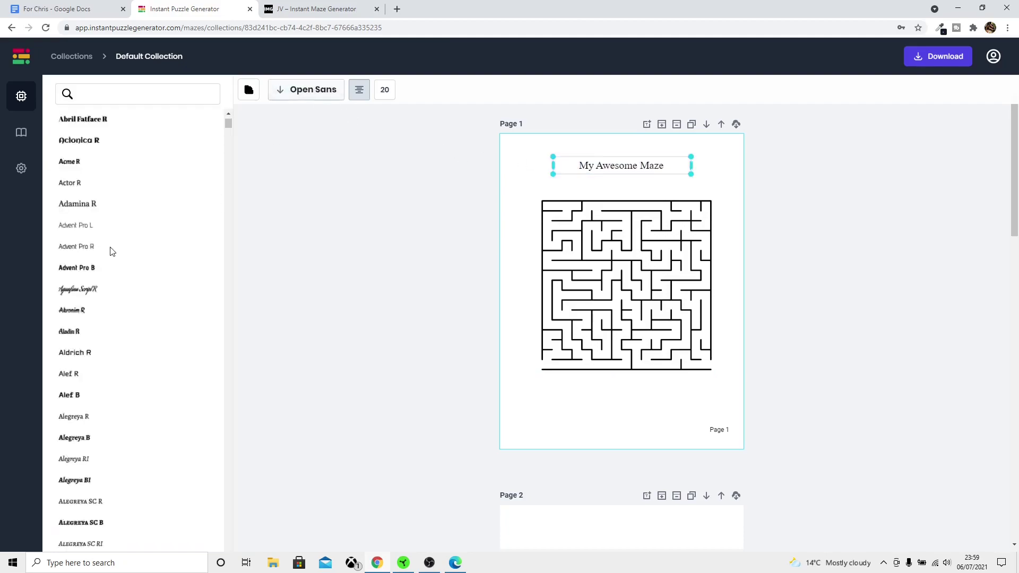
drag(228, 141, 224, 167)
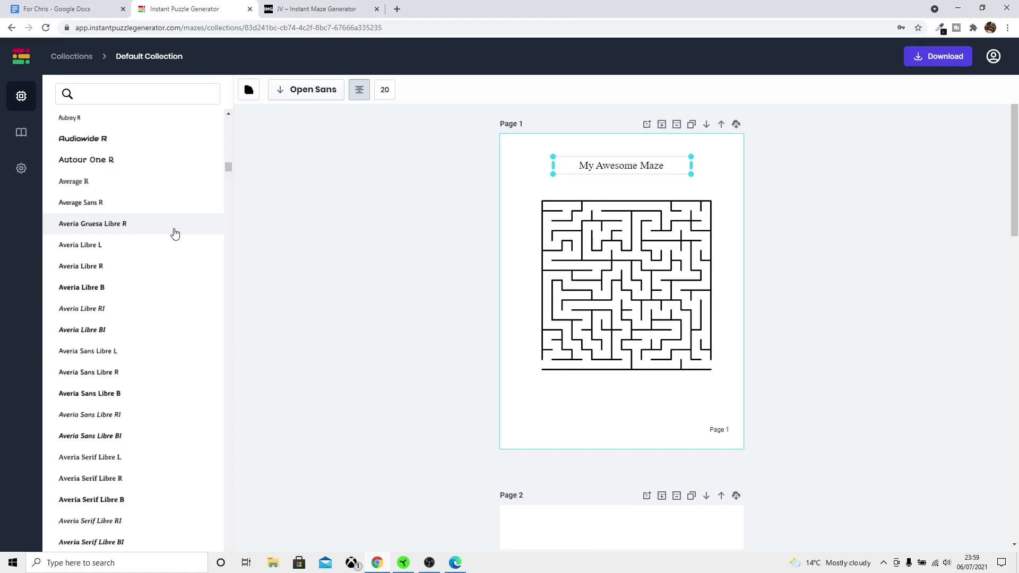
drag(228, 167, 229, 180)
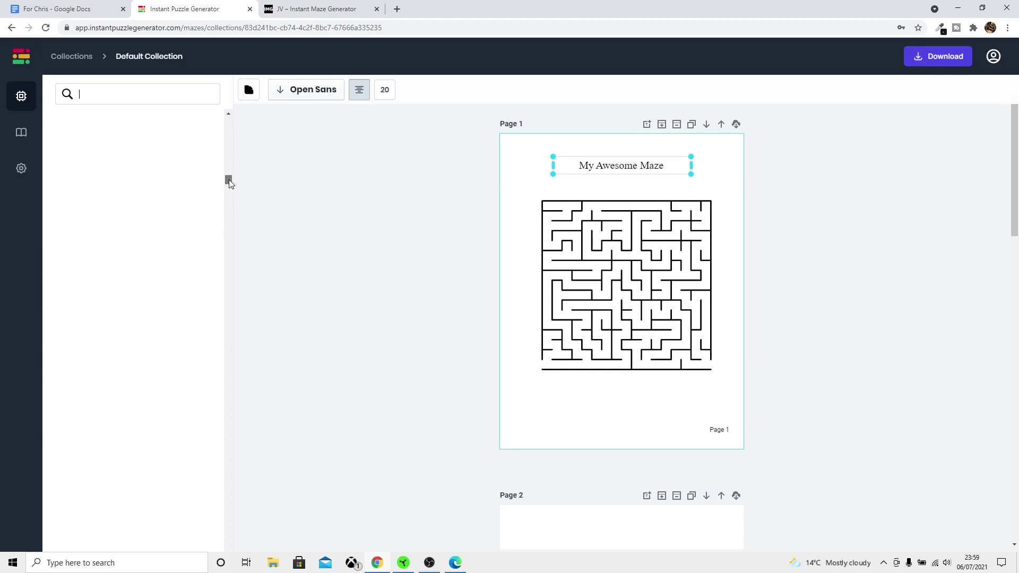
click(172, 397)
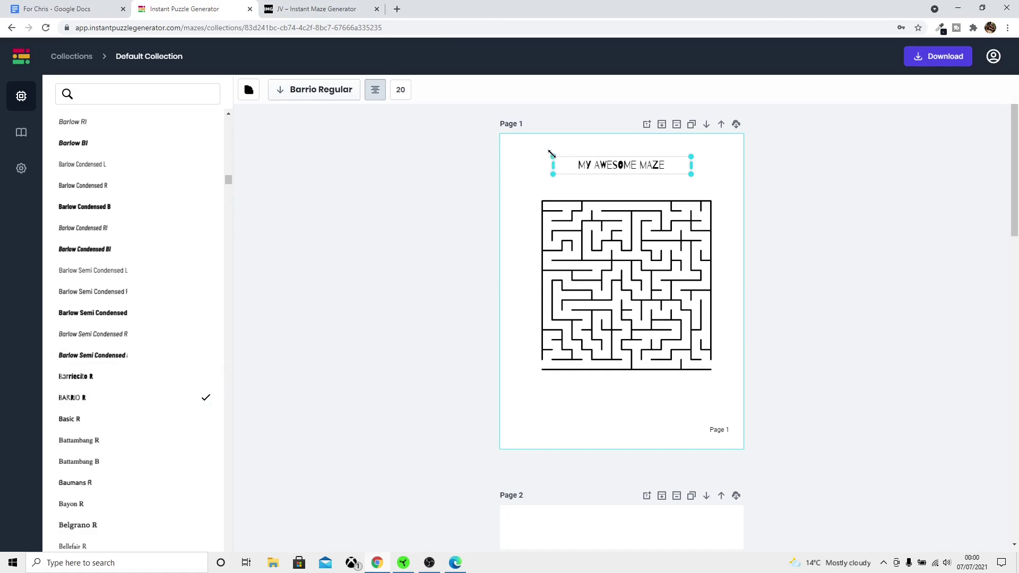
Enlarge the page 1 title to size 33.60 and centre it above the maze.
drag(552, 154, 501, 152)
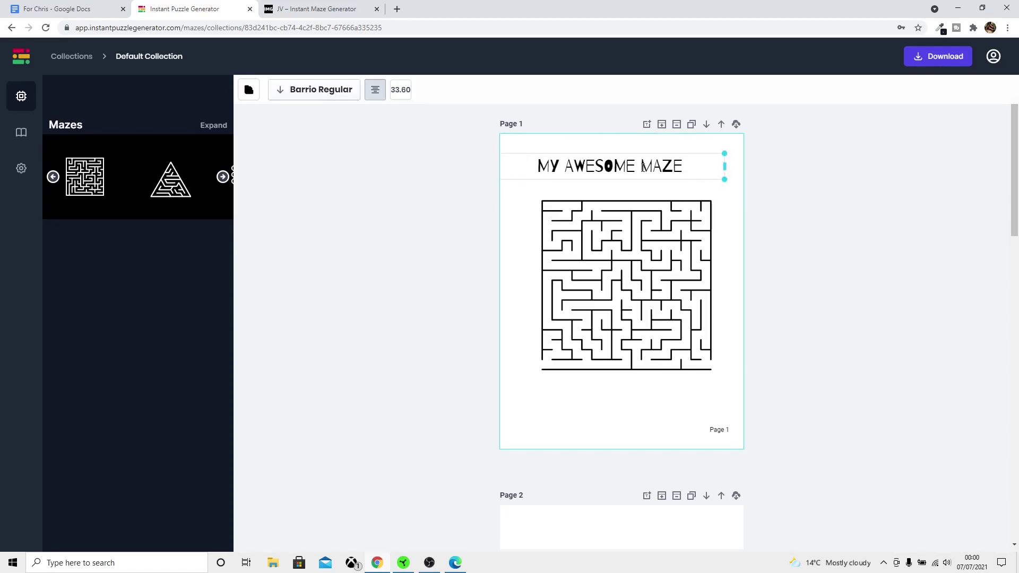
drag(644, 165, 647, 165)
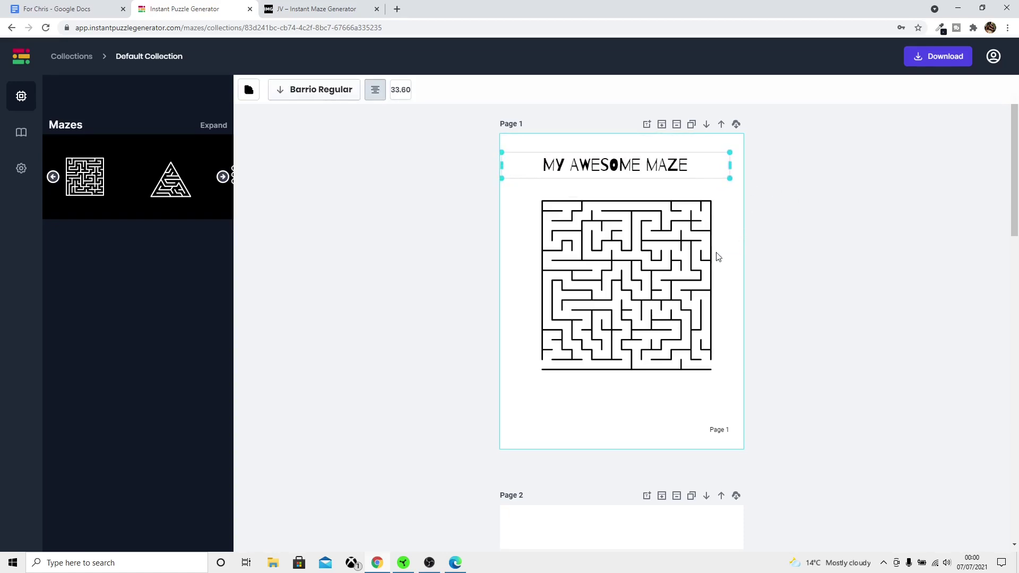
click(700, 259)
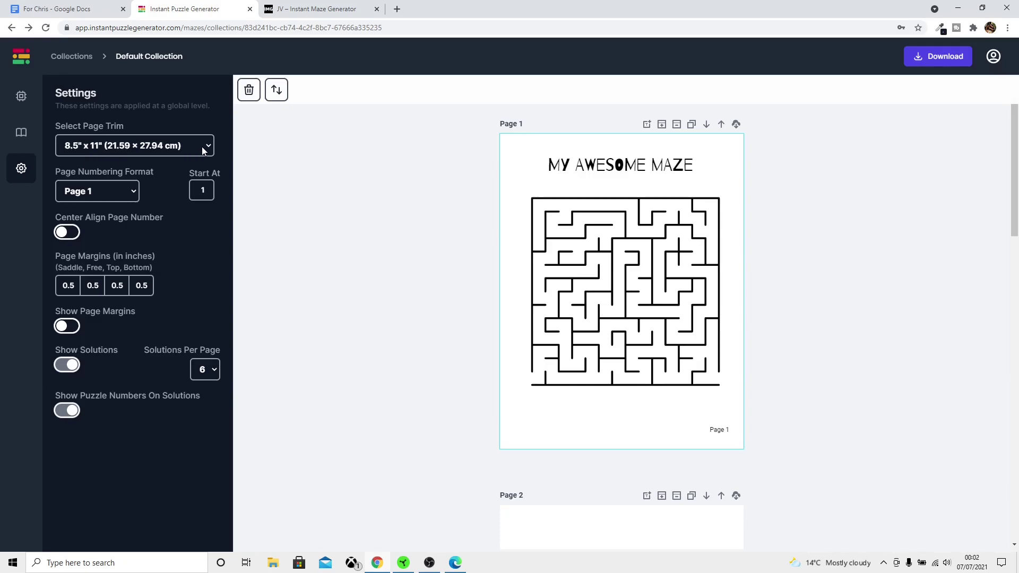
Set the page numbering format to the plain number "1" and centre-align the page numbers.
click(177, 174)
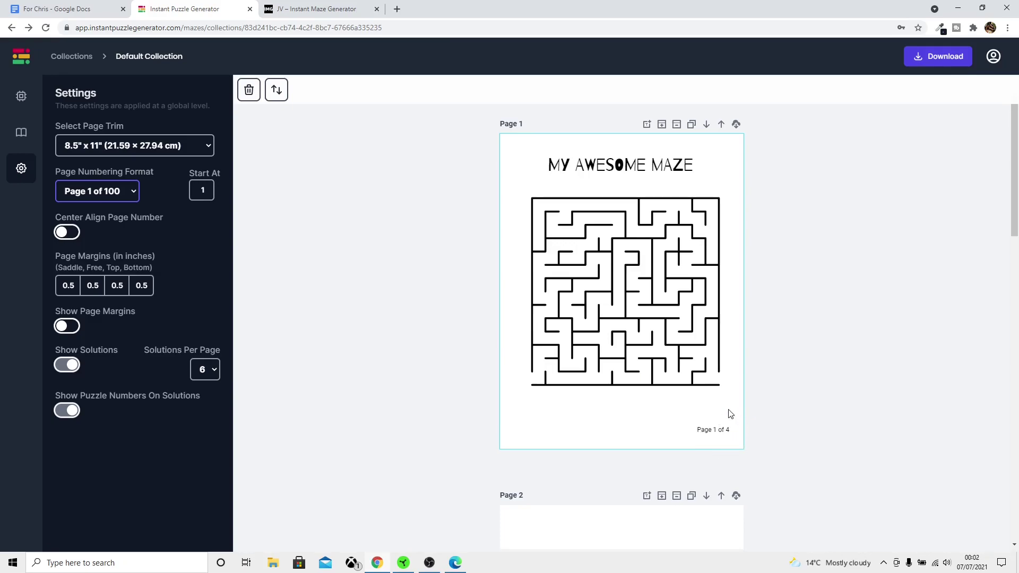
key(Up)
key(Up)
key(Up)
key(Down)
click(66, 233)
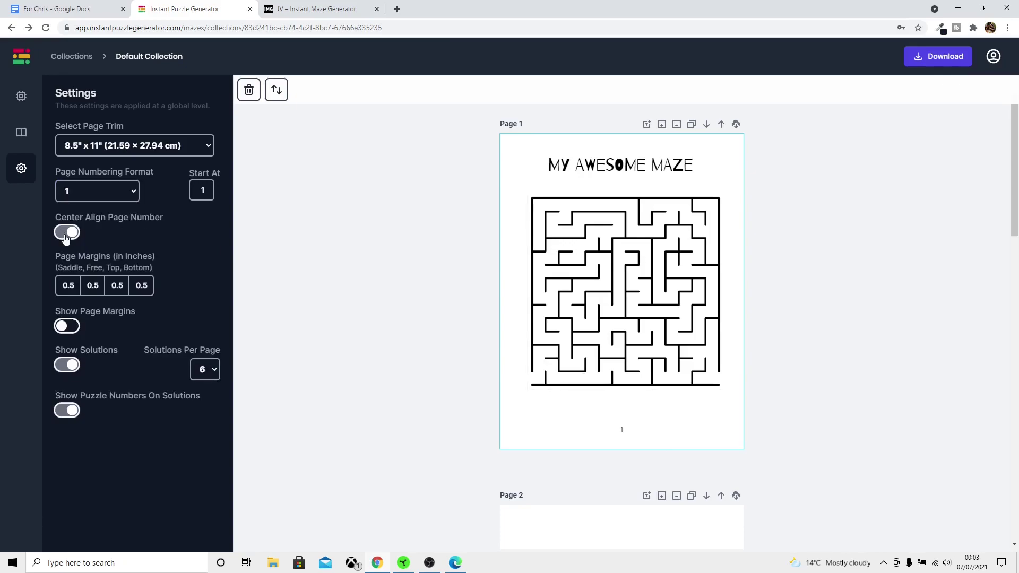
Show the page margins and set the solutions per page to 8.
click(67, 326)
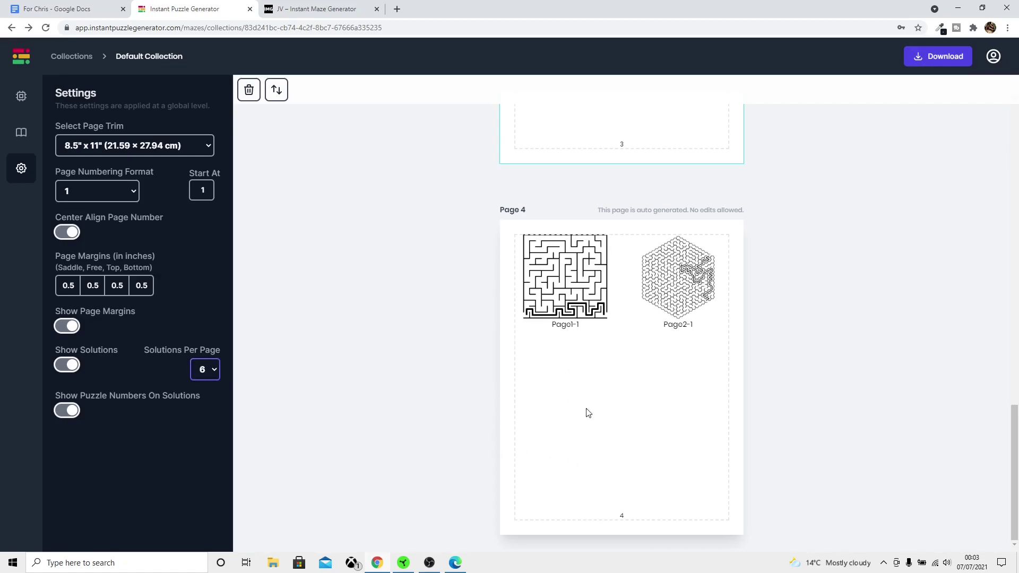
key(Down)
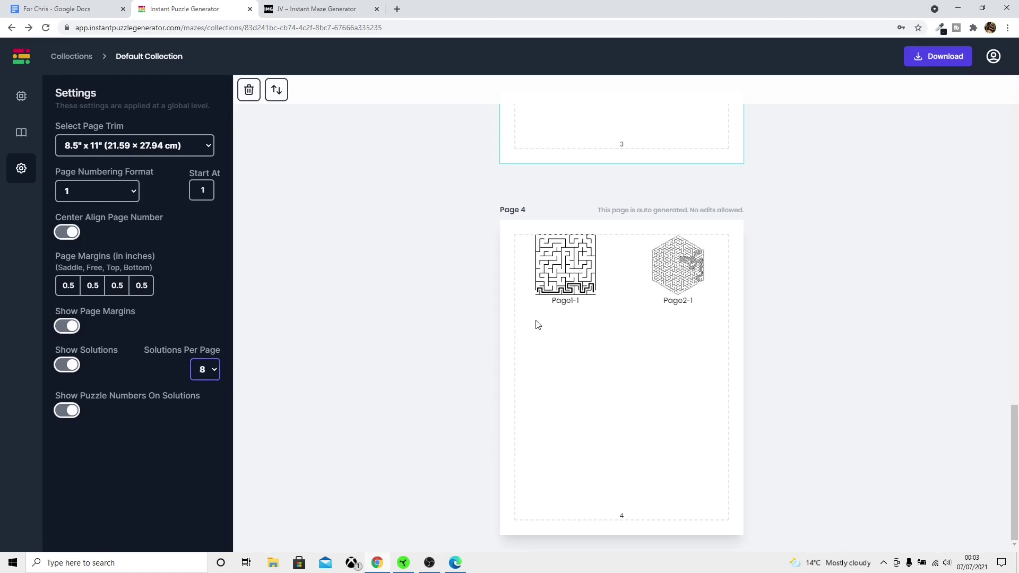
click(631, 286)
Download the maze collection as a PDF.
click(925, 60)
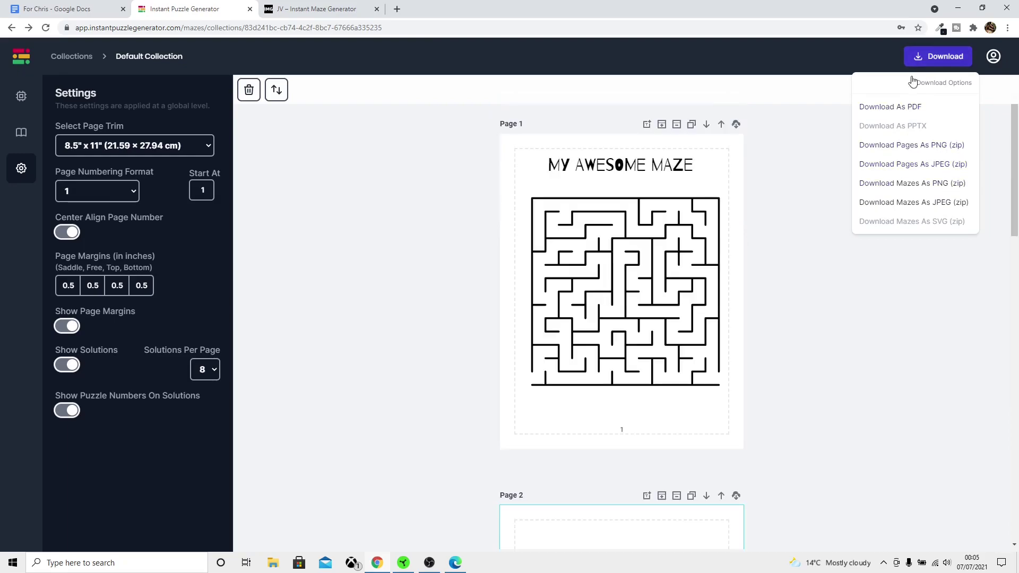
click(889, 111)
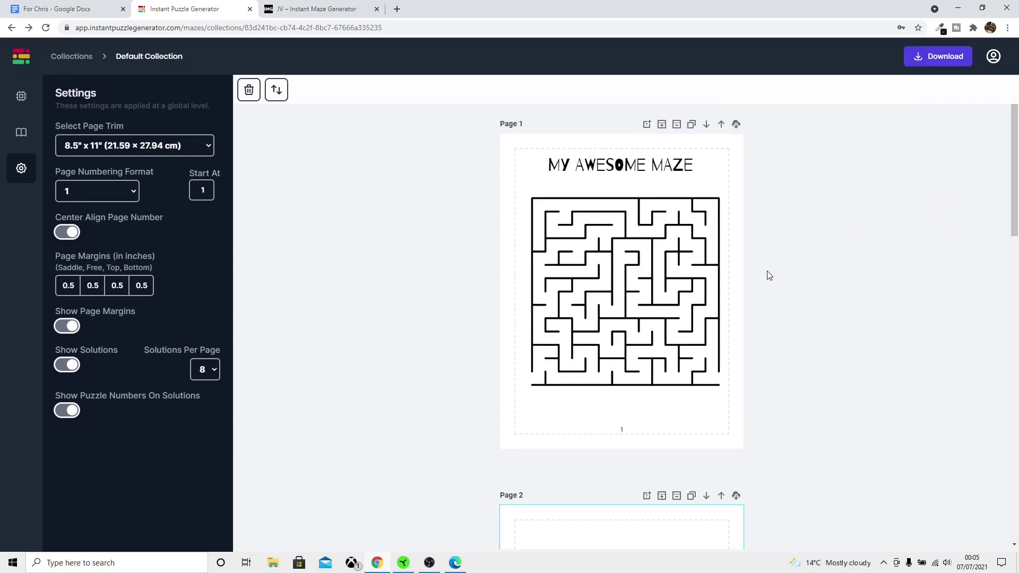
Place a circular maze on the empty page 3 and add a new page after it.
scroll(761, 276, down, 10)
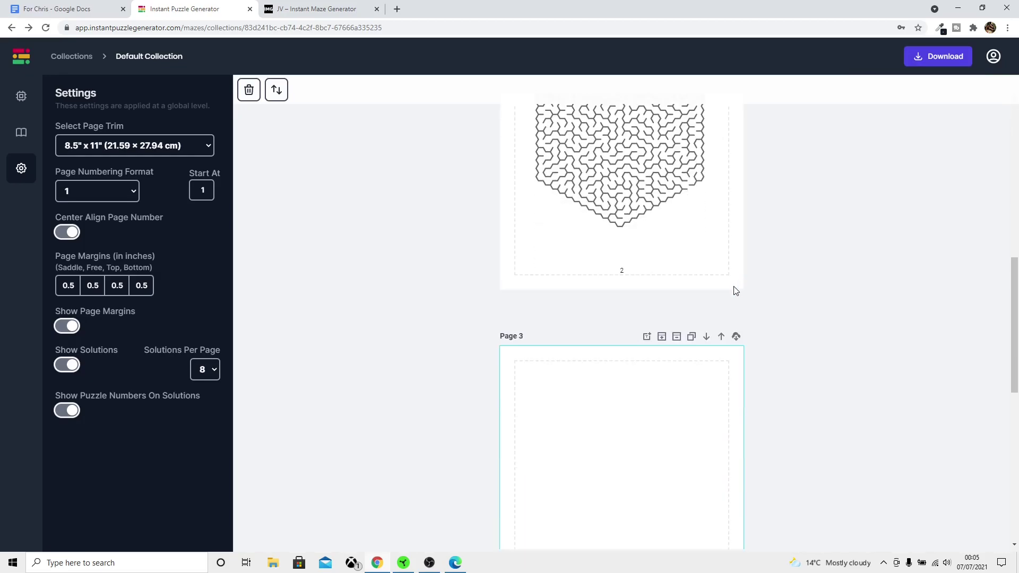
click(887, 312)
scroll(859, 318, down, 3)
scroll(806, 310, up, 4)
click(662, 237)
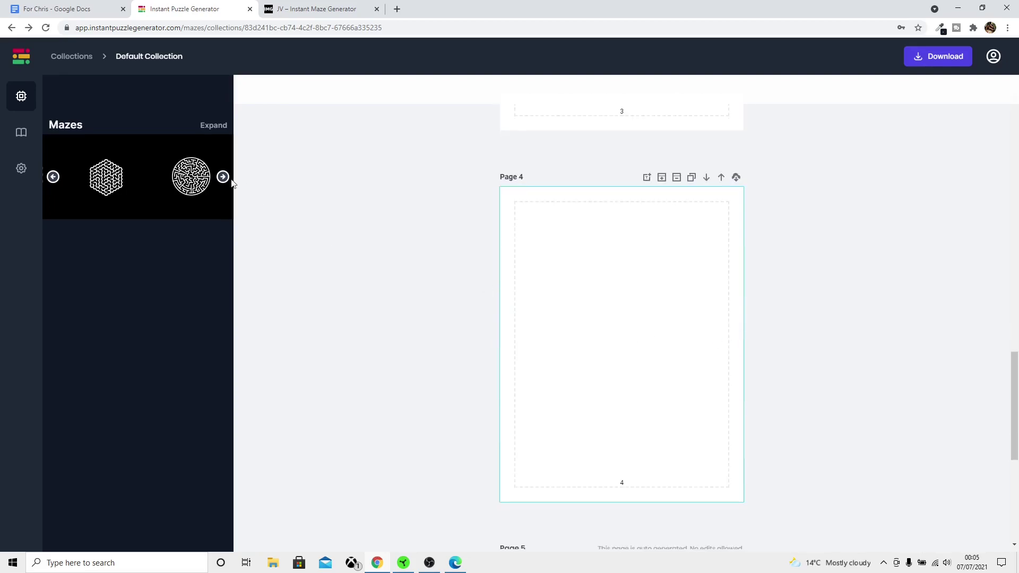
Add the maze made of octagons and small squares to page 4 and move it to the page's centre.
click(53, 177)
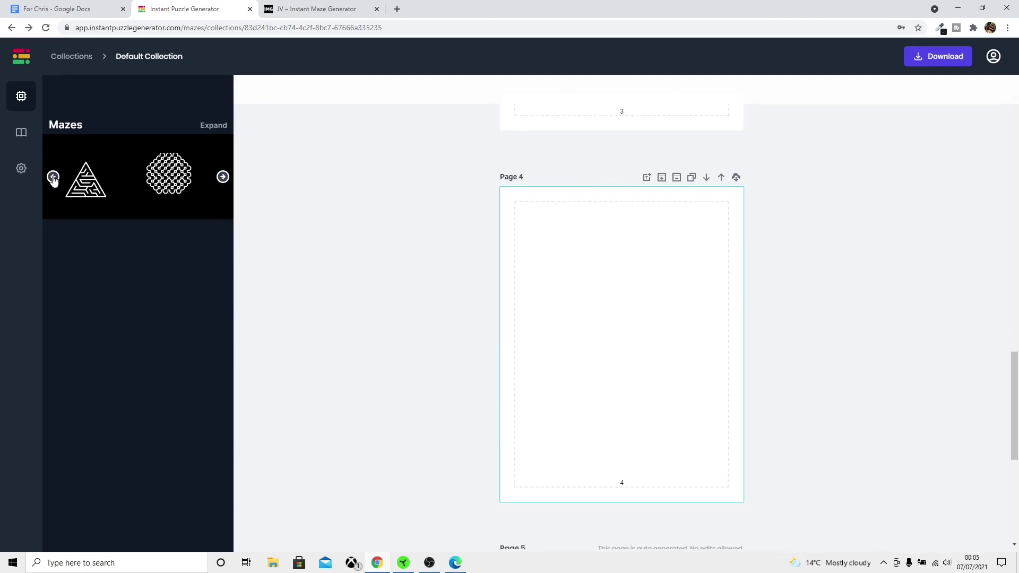
click(169, 174)
drag(598, 336, 619, 326)
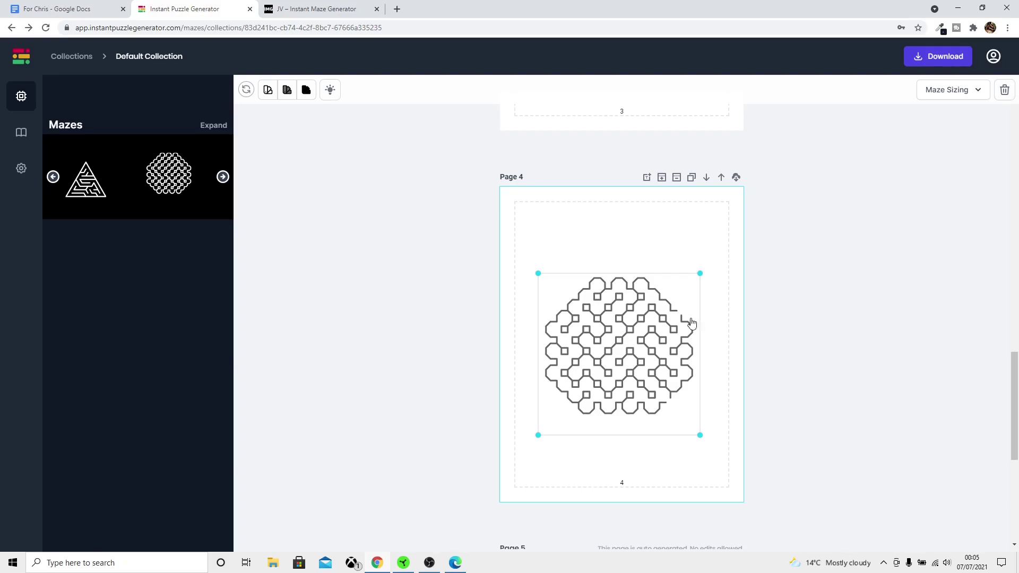
Add a new page after page 4 and place a hexagonal maze on it.
scroll(696, 321, down, 6)
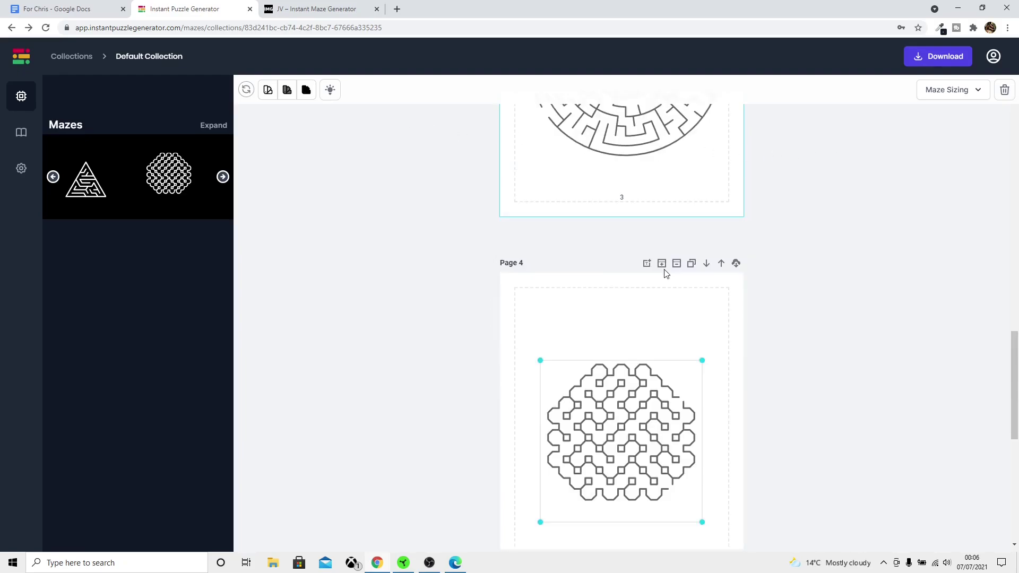
click(662, 264)
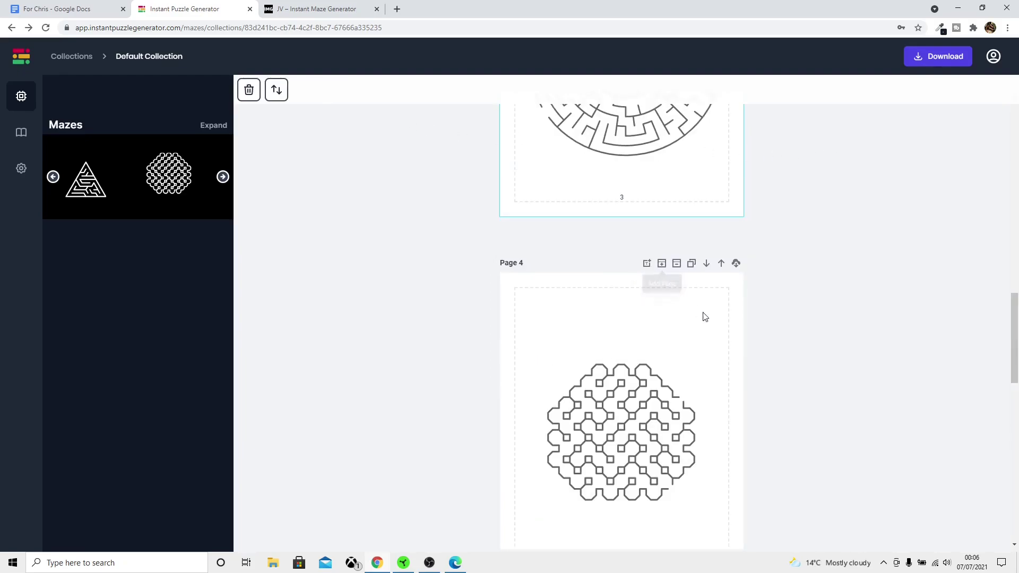
click(222, 177)
Colour the page 5 hexagonal maze with a purple background and yellow walls, and centre it on the page.
click(267, 90)
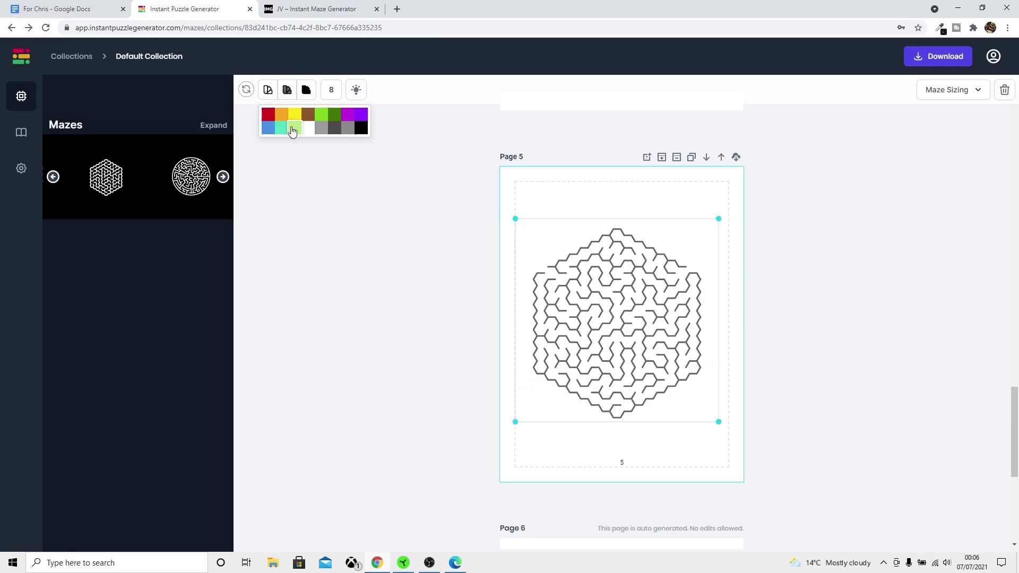
click(360, 114)
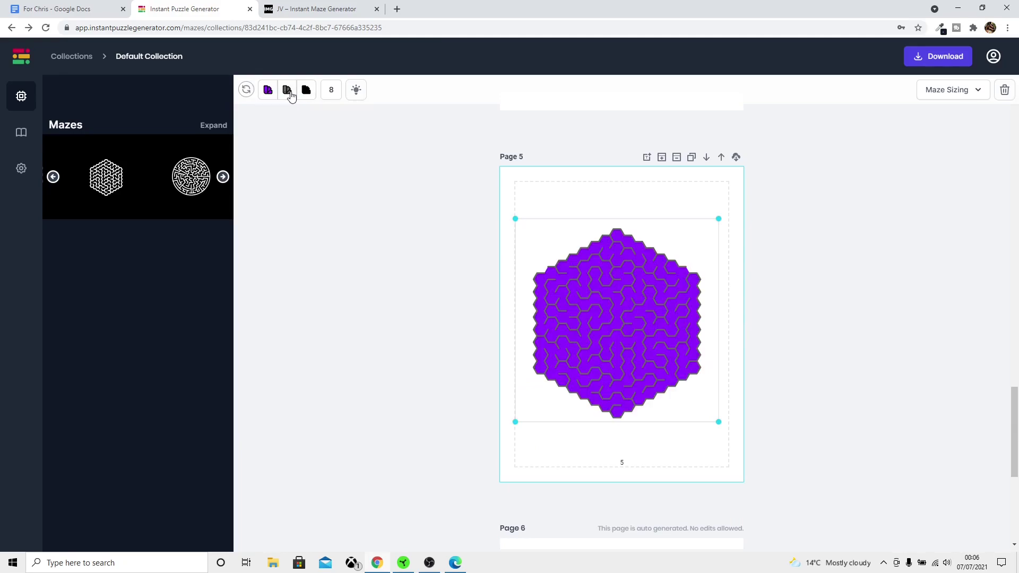
click(287, 90)
click(314, 114)
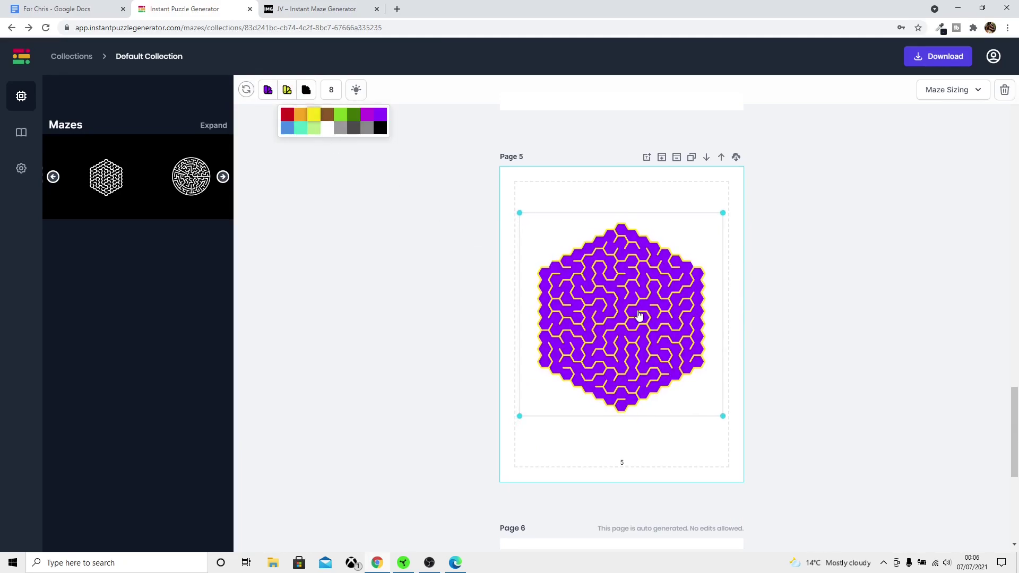
click(825, 306)
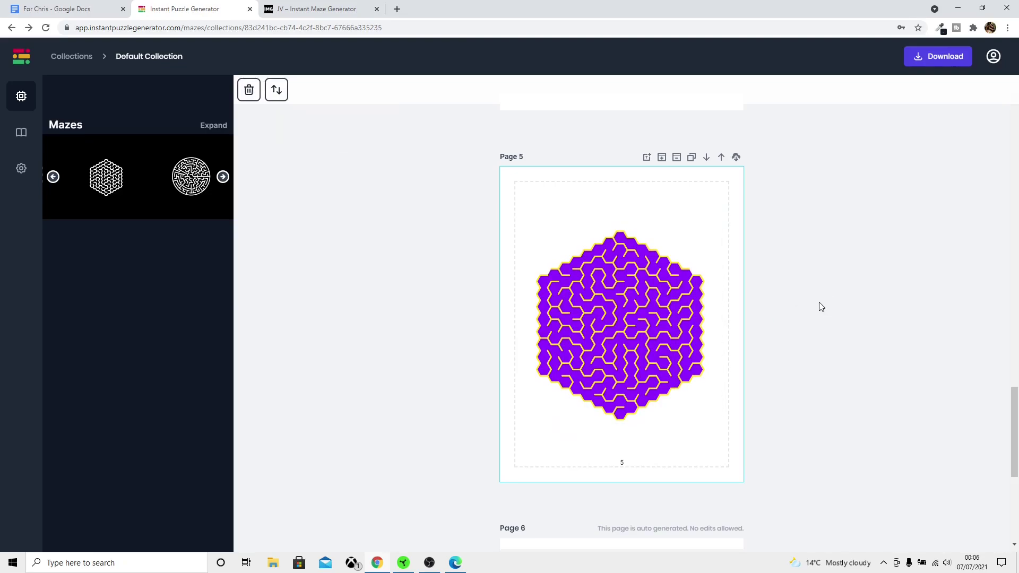
Download the extended collection as a PDF, review its maze and solution pages, and close the file.
click(922, 64)
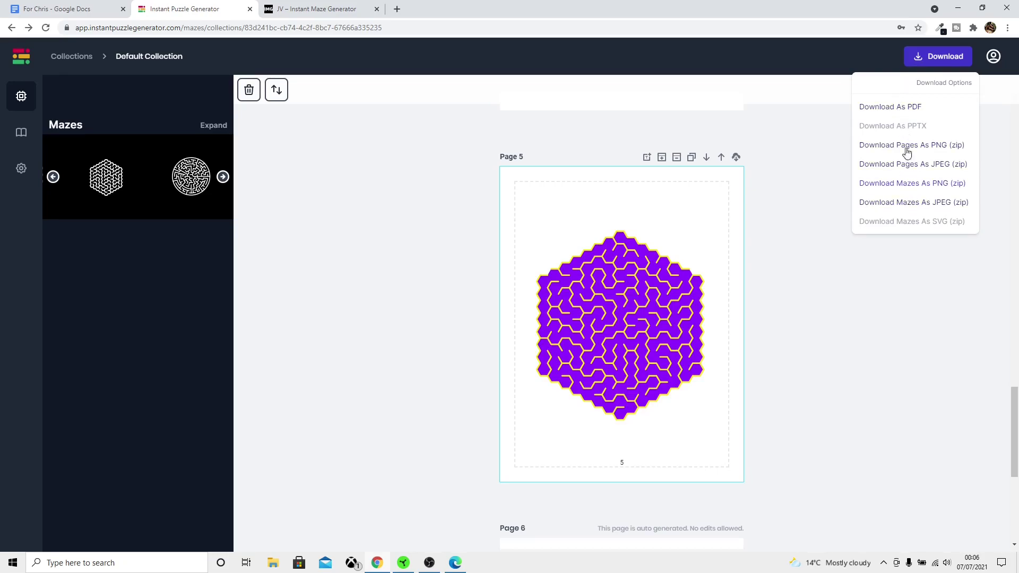
click(899, 108)
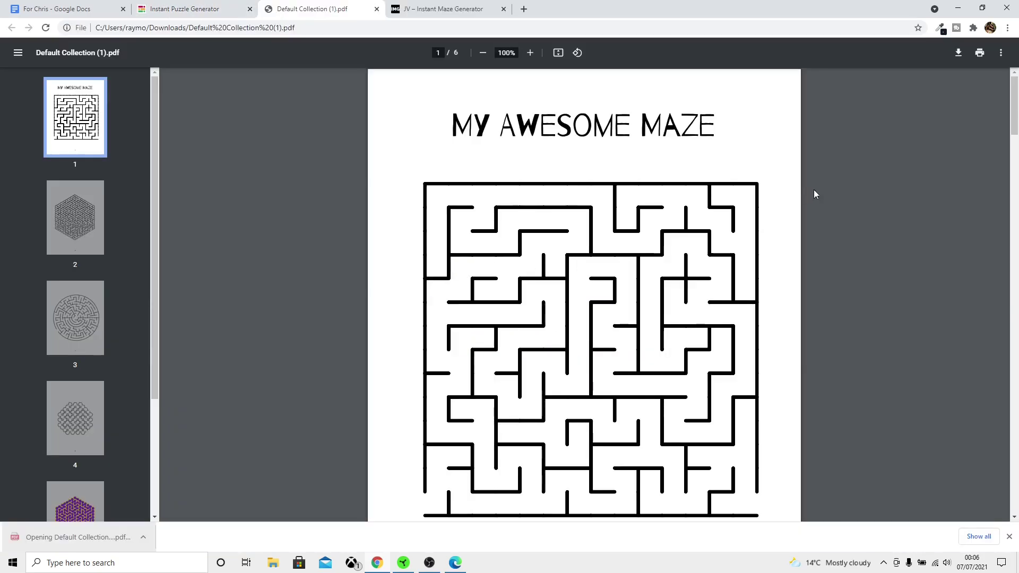
scroll(806, 196, down, 8)
scroll(802, 202, down, 20)
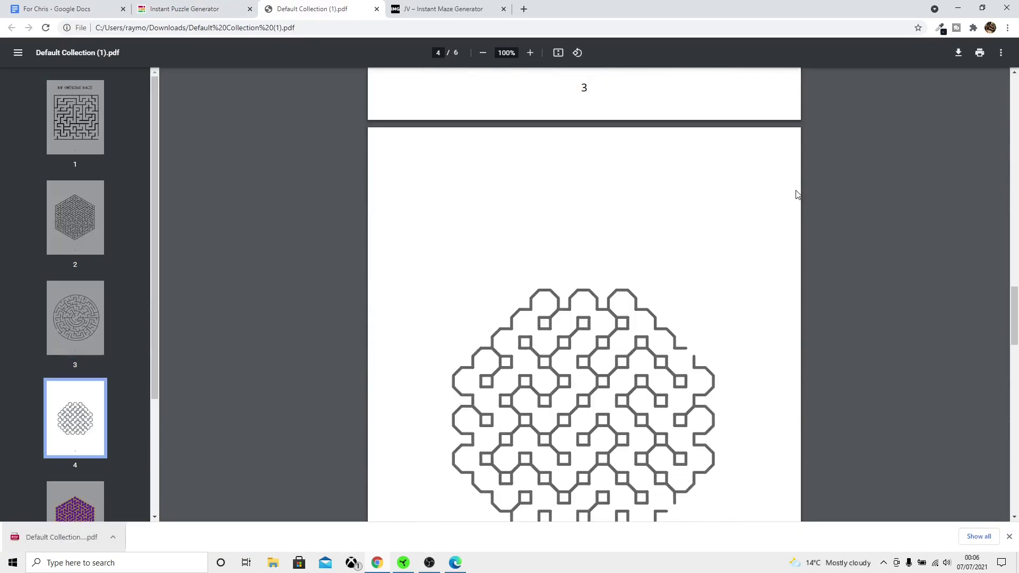
scroll(786, 201, down, 6)
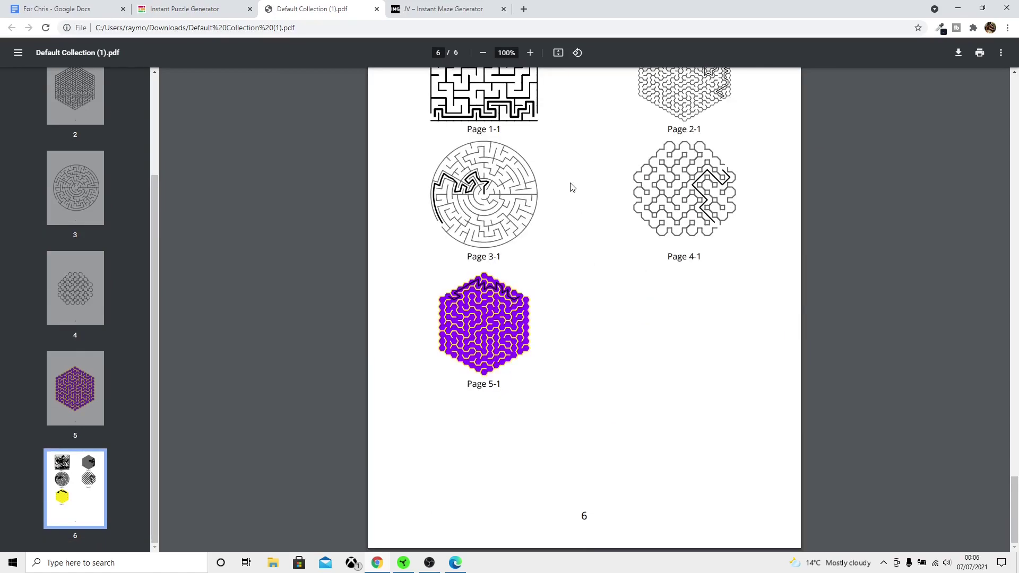
click(377, 9)
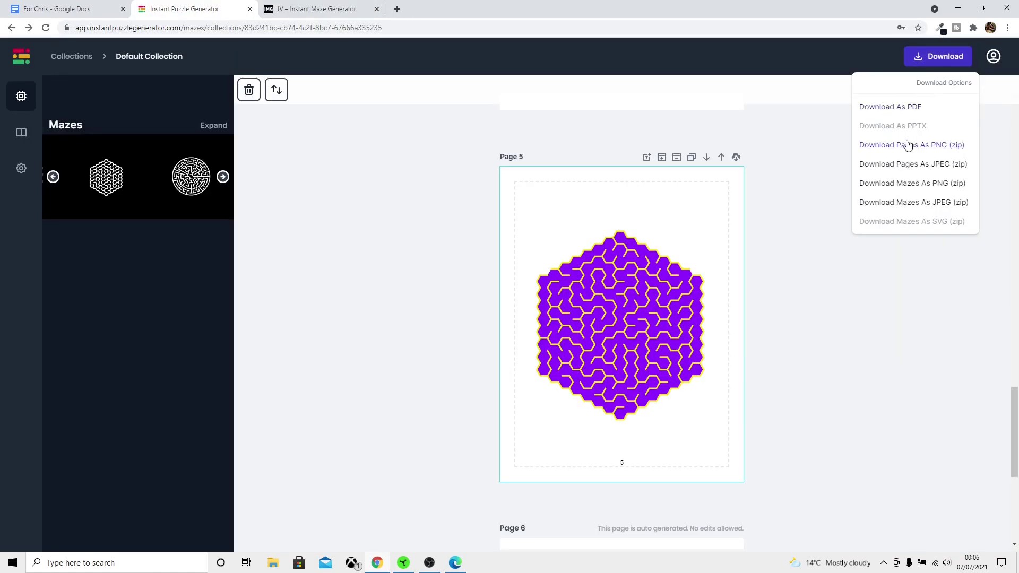
Download the collection's mazes as a PNG zip, open the archive and view the first puzzle and solution images.
click(896, 185)
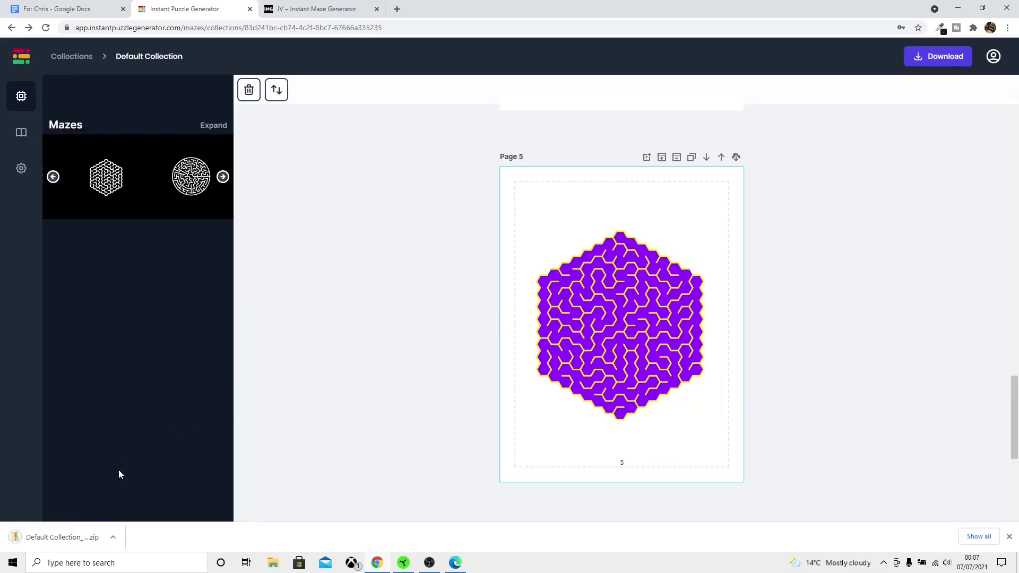
click(62, 537)
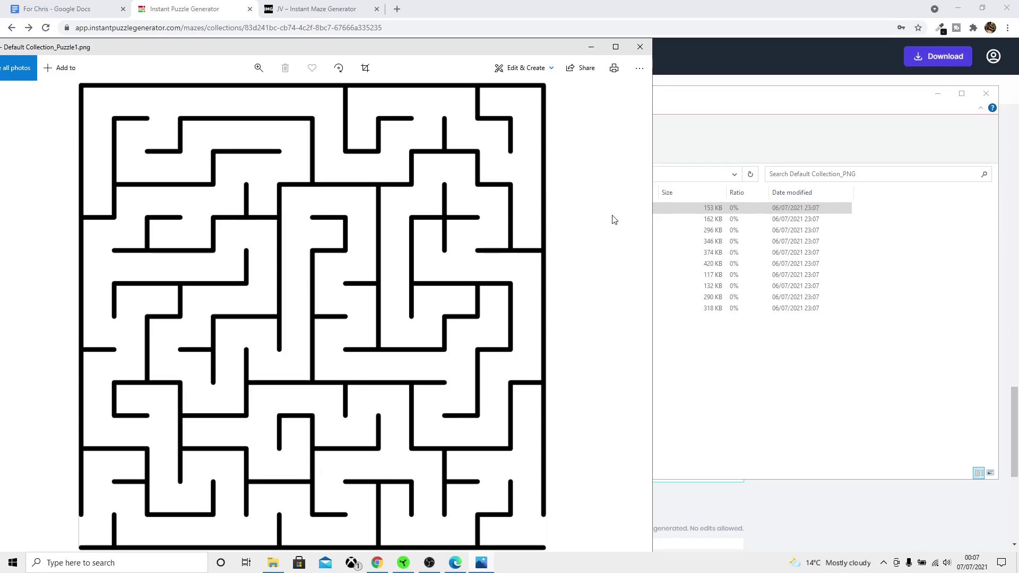
double_click(674, 219)
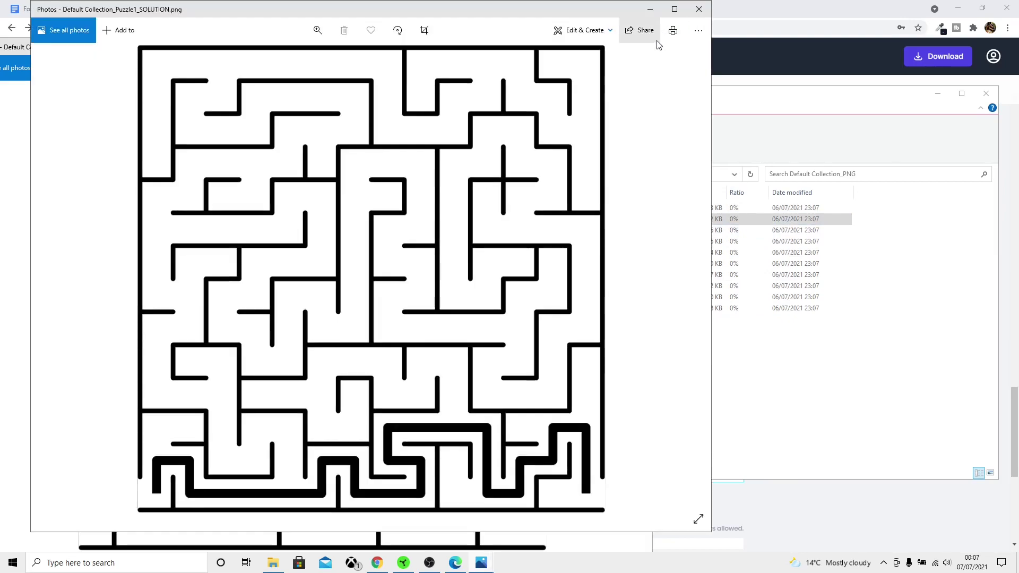
click(698, 9)
double_click(484, 229)
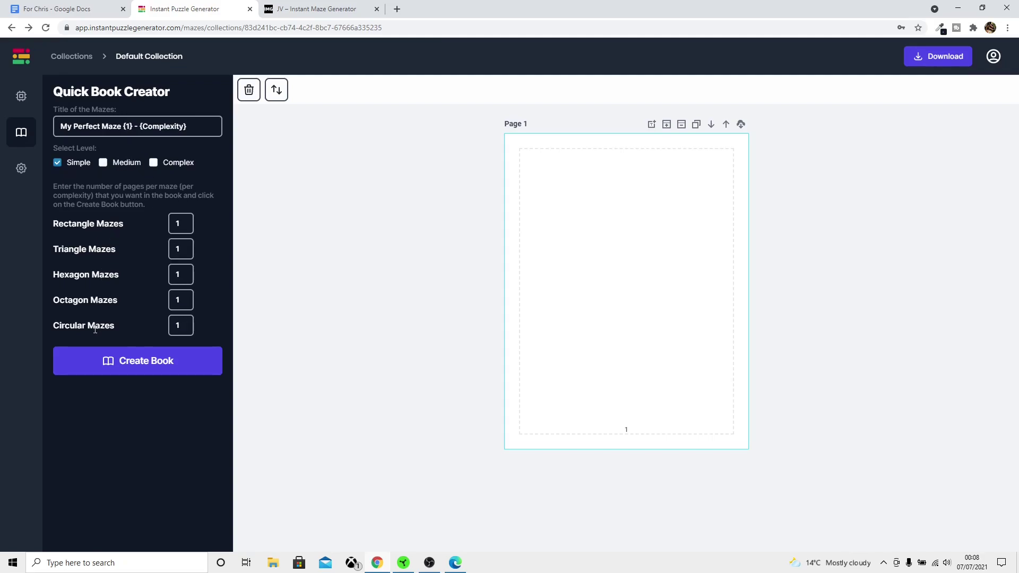
Generate a quick book of simple mazes with 5 rectangle, 4 triangle, 2 hexagon, 5 octagon and 11 circular mazes, and browse its pages.
click(181, 226)
double_click(180, 226)
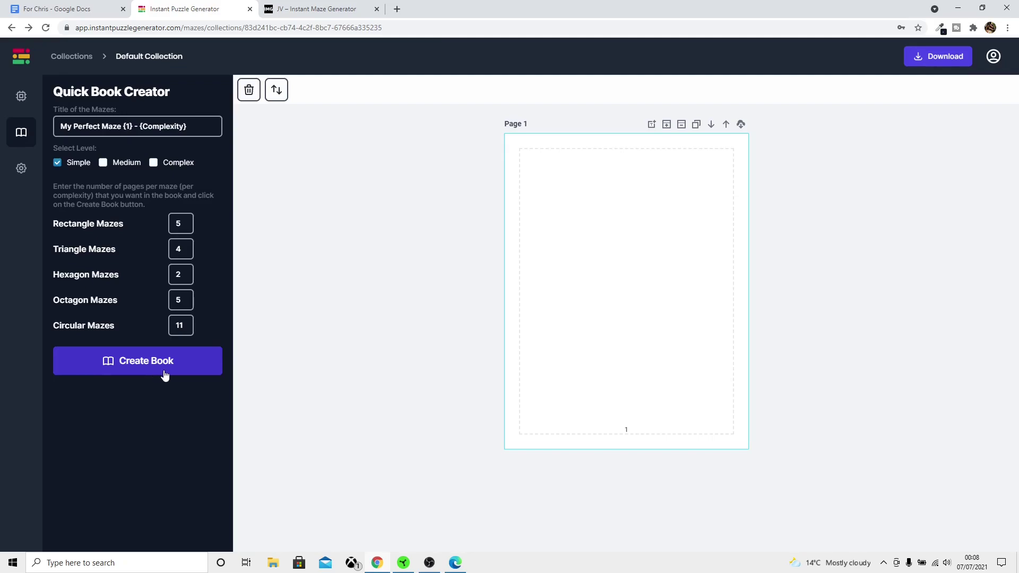
click(160, 373)
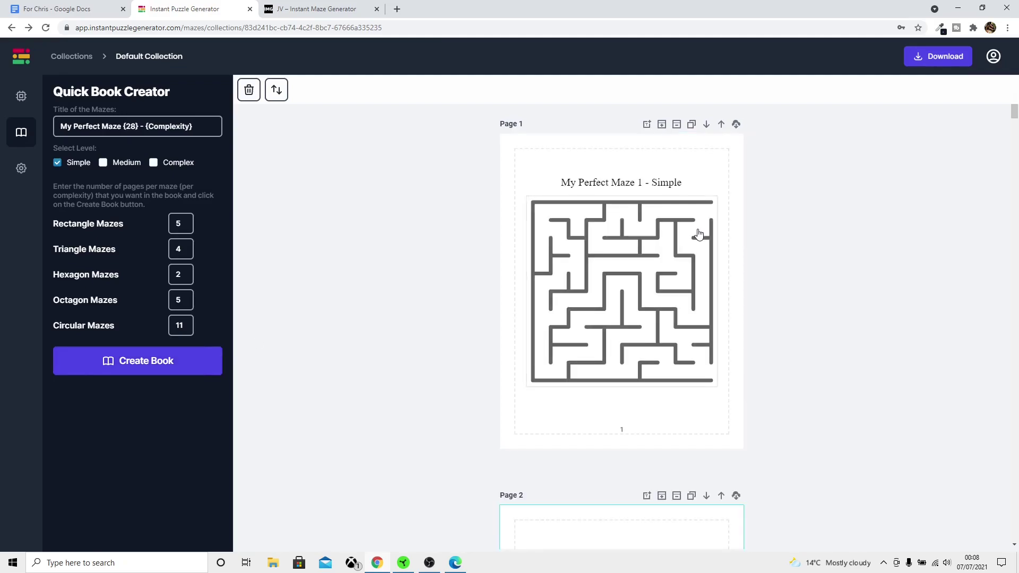
scroll(712, 222, down, 5)
scroll(712, 222, down, 20)
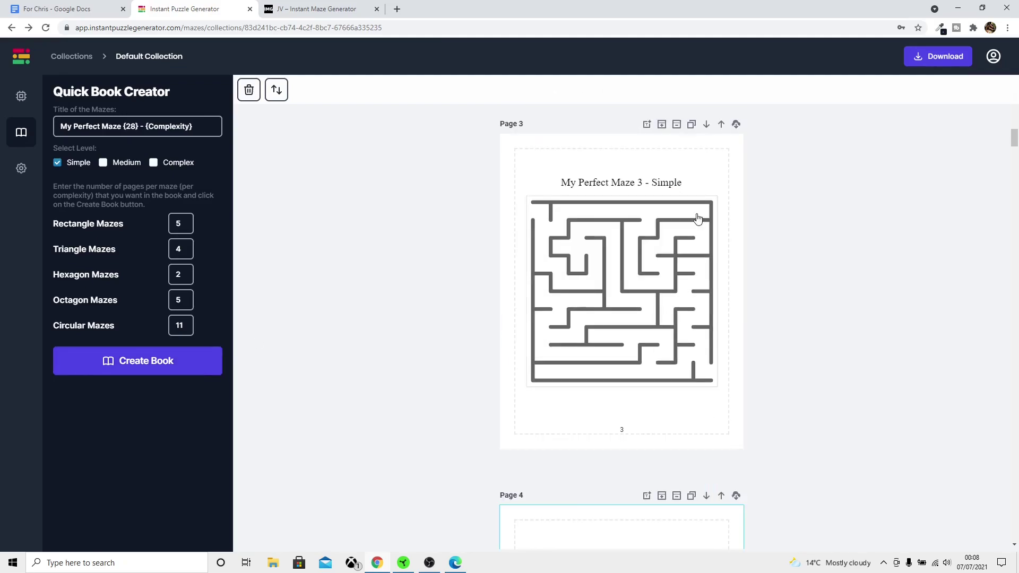
scroll(819, 225, down, 10)
drag(1013, 192, 1014, 508)
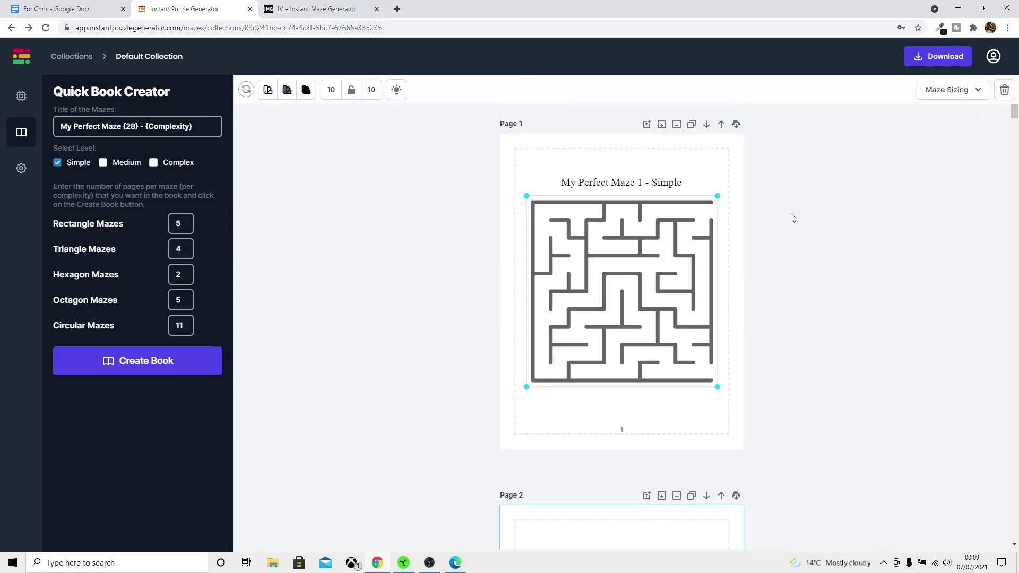
Raise the complexity of the rectangular maze on page 1 to 12 by 12.
click(949, 90)
drag(891, 123, 901, 123)
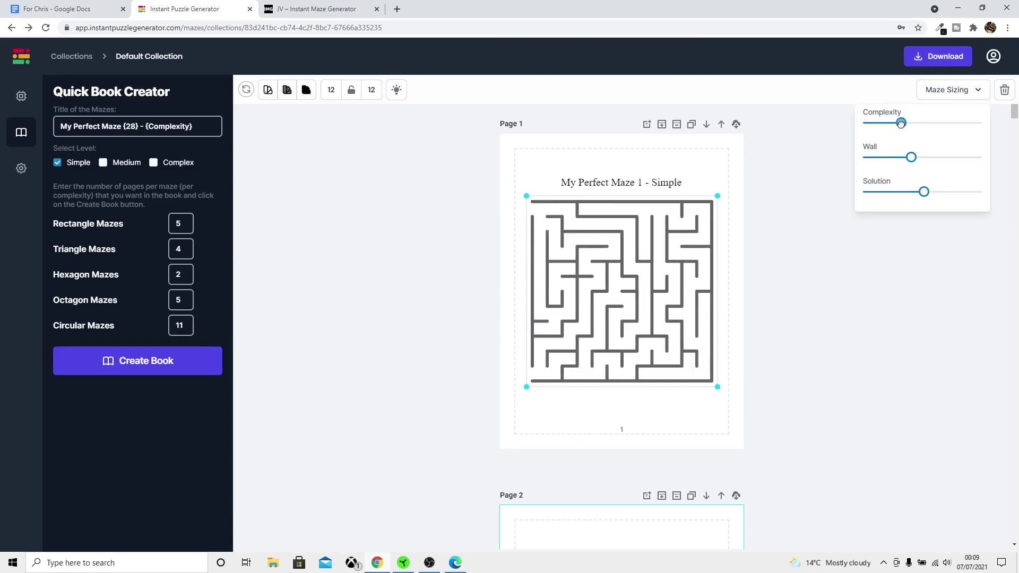
click(599, 186)
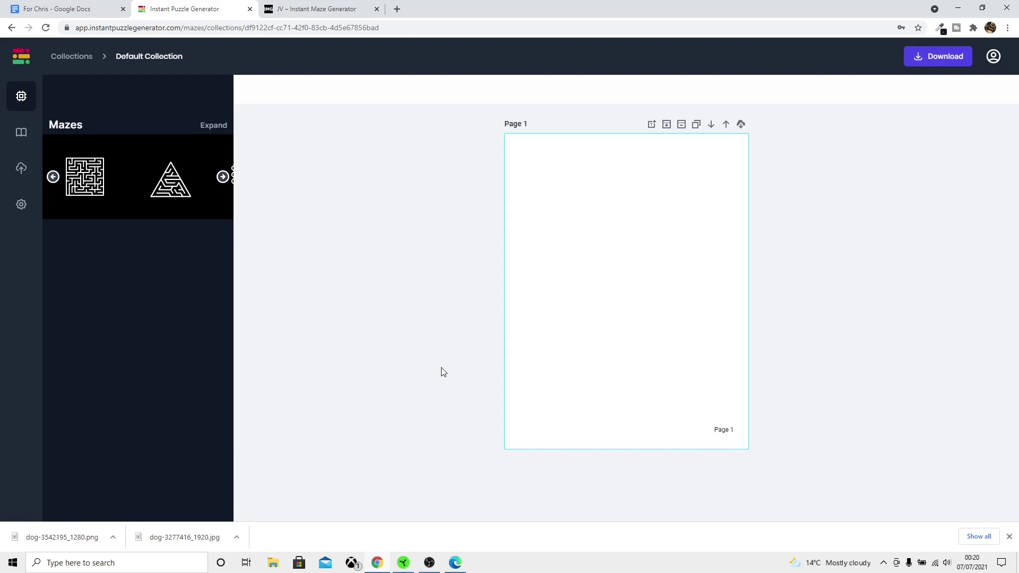
Insert the uploaded dog image on page 1, enlarge it and move it towards the page's middle.
click(21, 167)
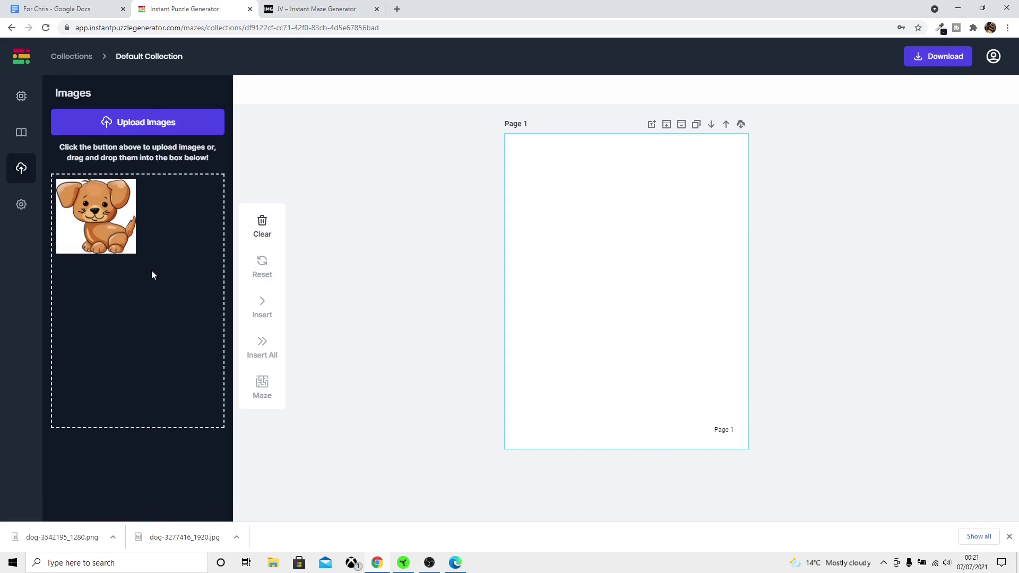
click(113, 246)
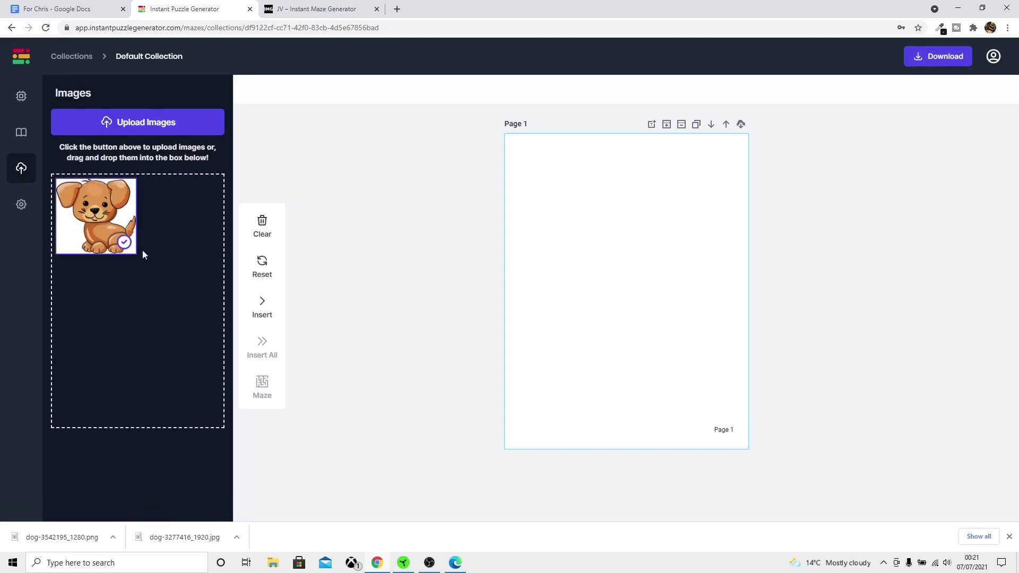
click(260, 307)
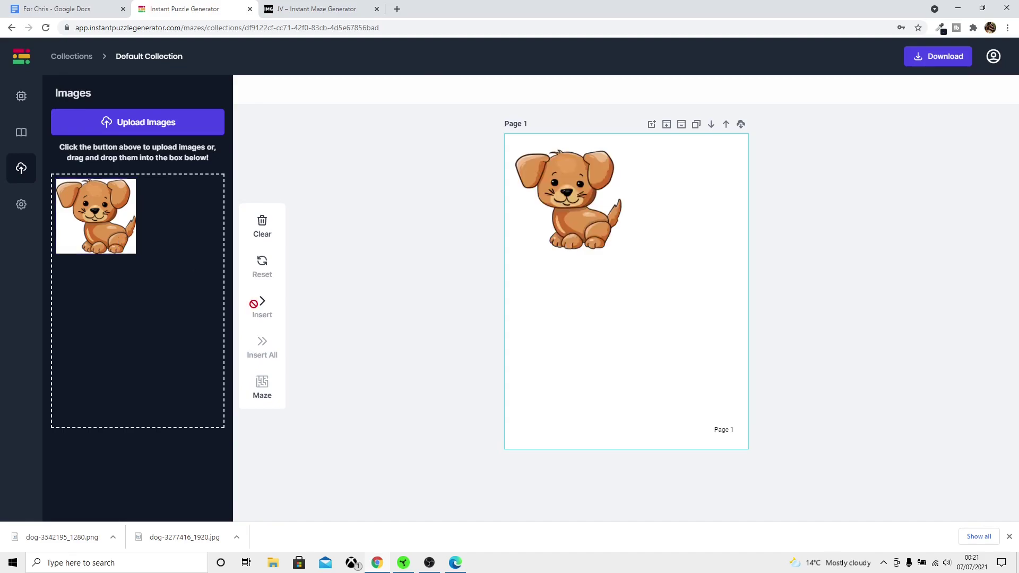
click(557, 219)
drag(625, 255, 660, 289)
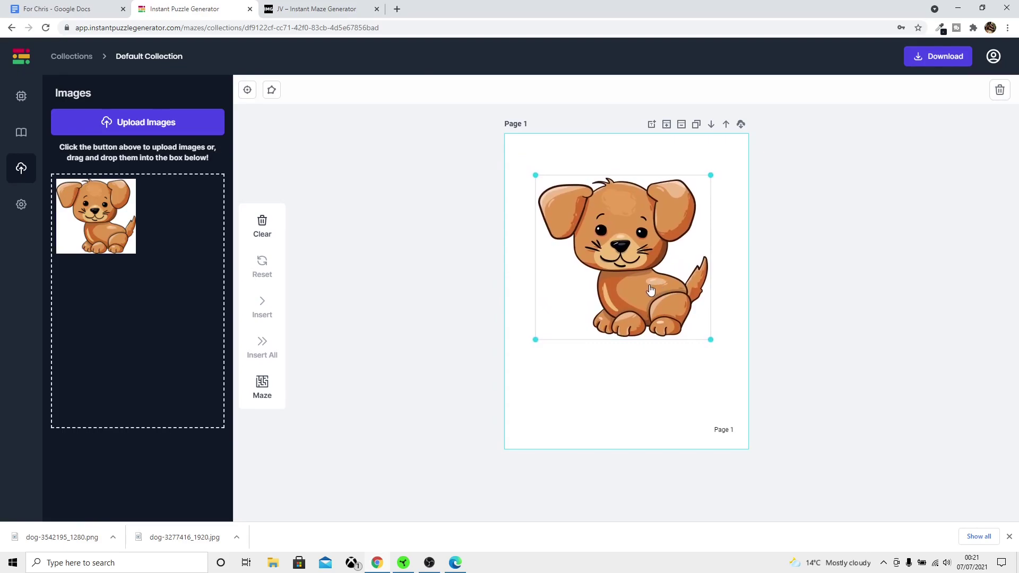
Create a maze from the dog image and arrange the picture at the page's upper right with the maze below it.
click(272, 92)
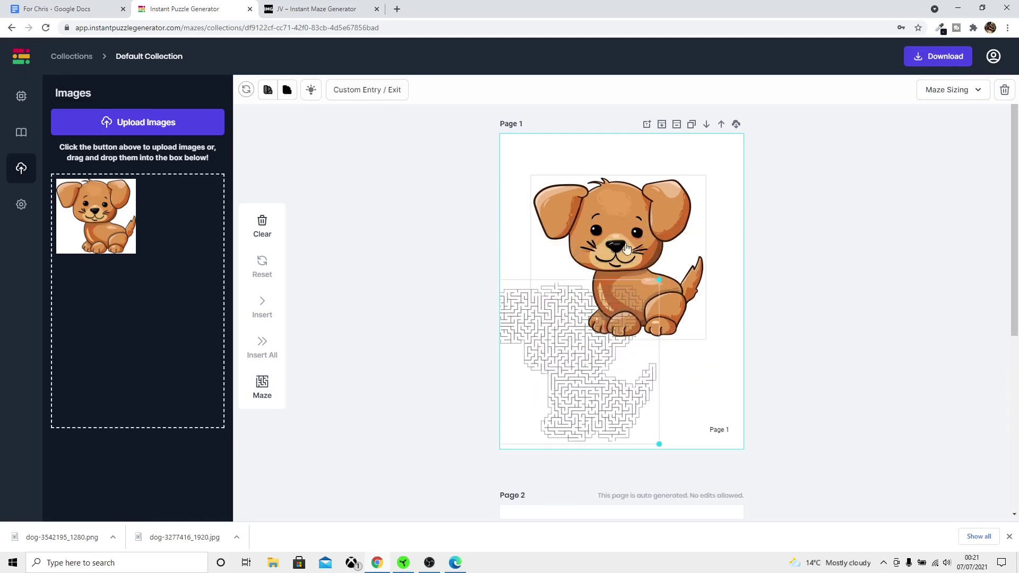
drag(625, 253, 664, 218)
drag(611, 318, 630, 307)
click(657, 160)
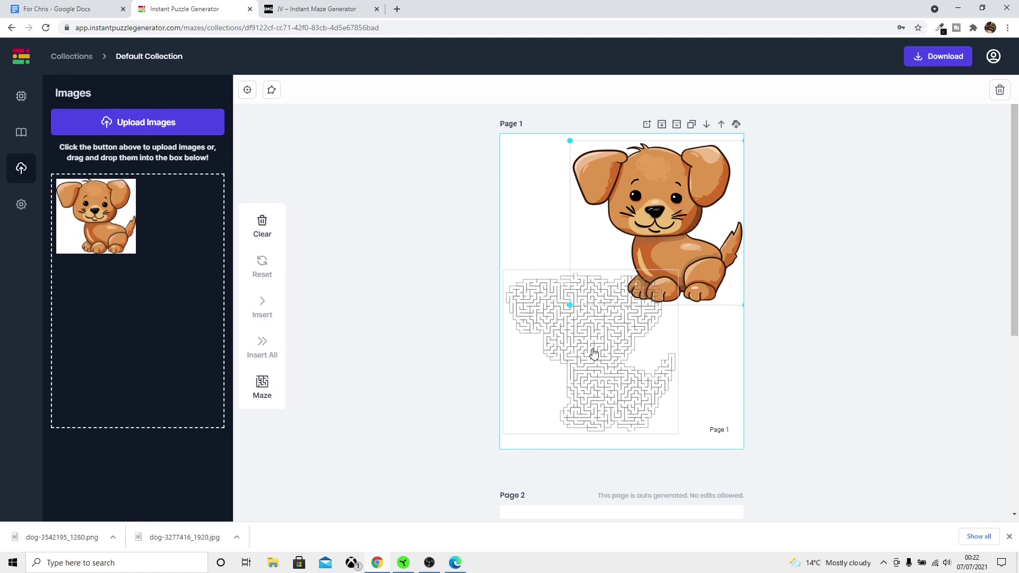
click(528, 364)
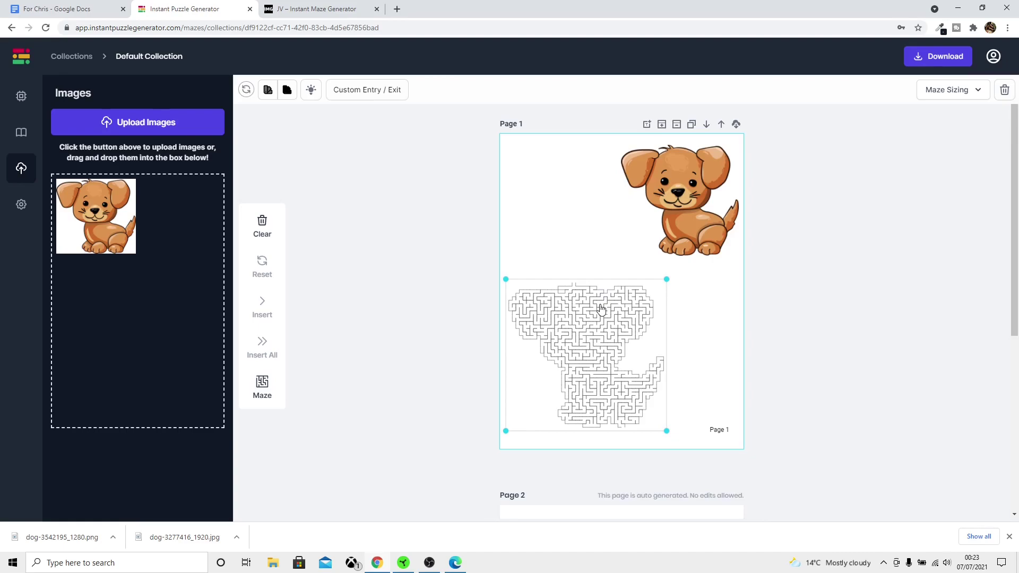
Colour the dog maze's walls red and its solution purple, and reduce its complexity to the minimum.
click(287, 91)
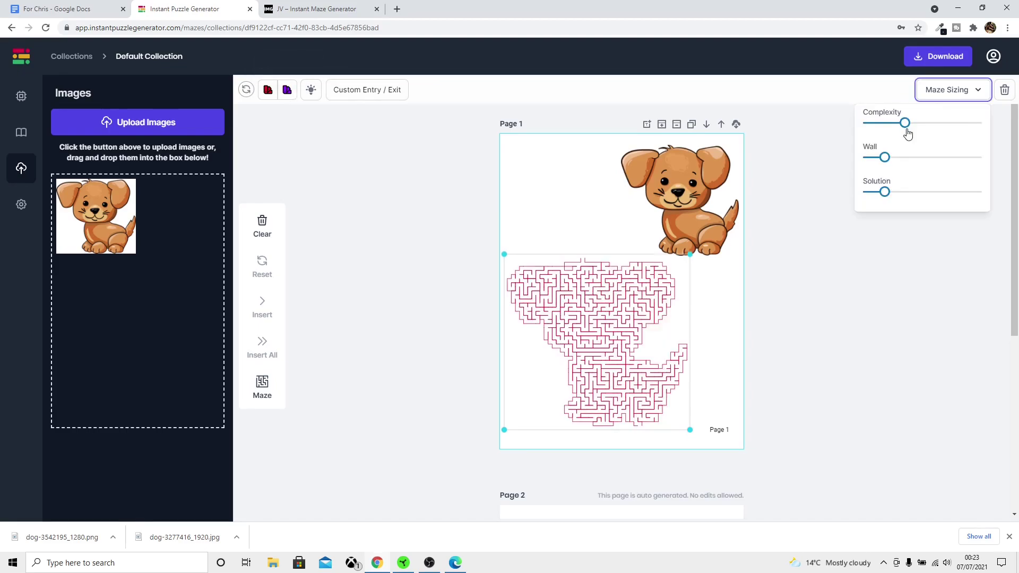
drag(906, 134, 862, 130)
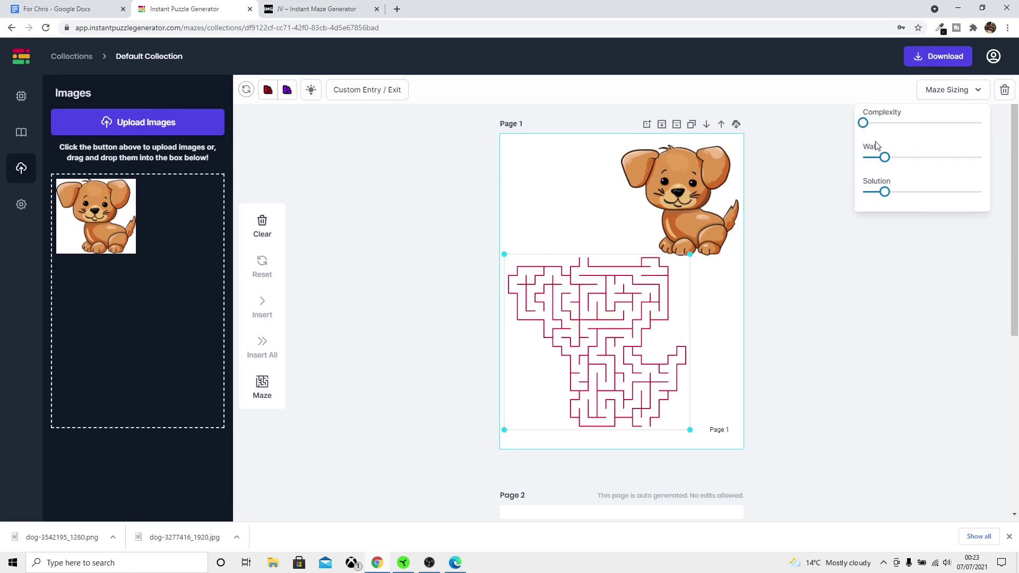
drag(642, 322, 640, 322)
Thicken the dog maze's walls slightly and check the automatic solution on page 2.
click(957, 91)
click(895, 158)
drag(895, 158, 900, 157)
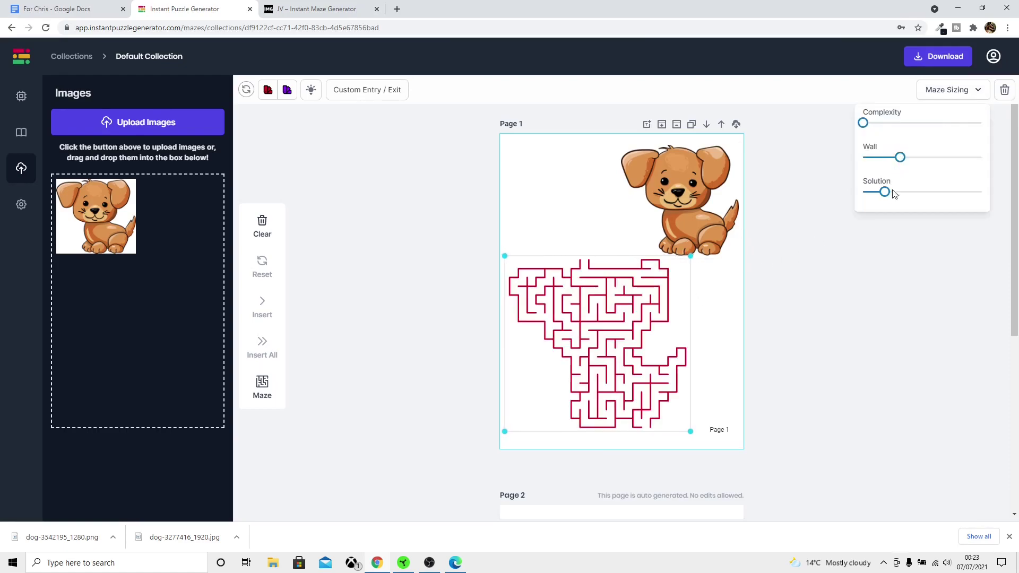
click(847, 322)
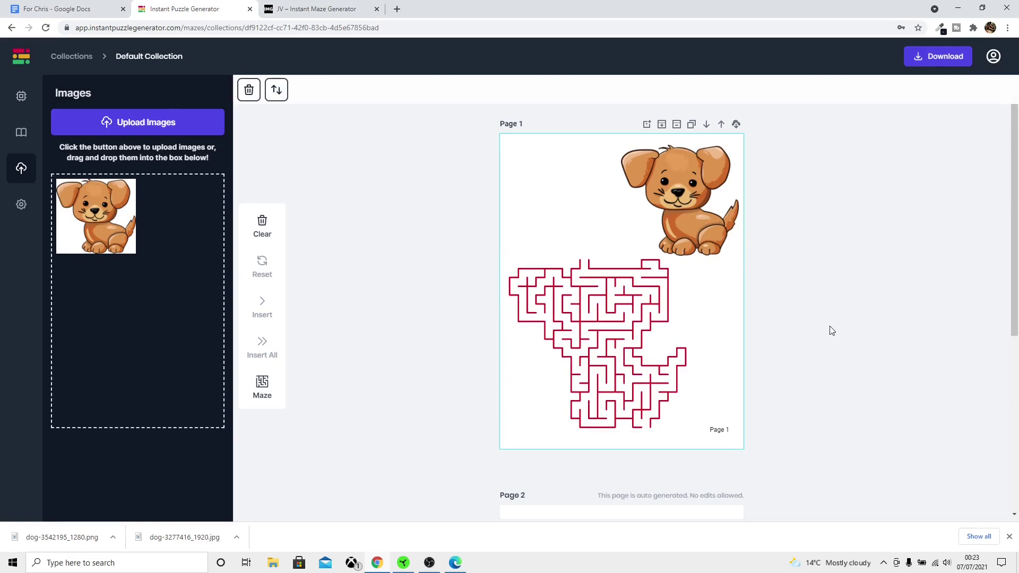
scroll(828, 335, down, 4)
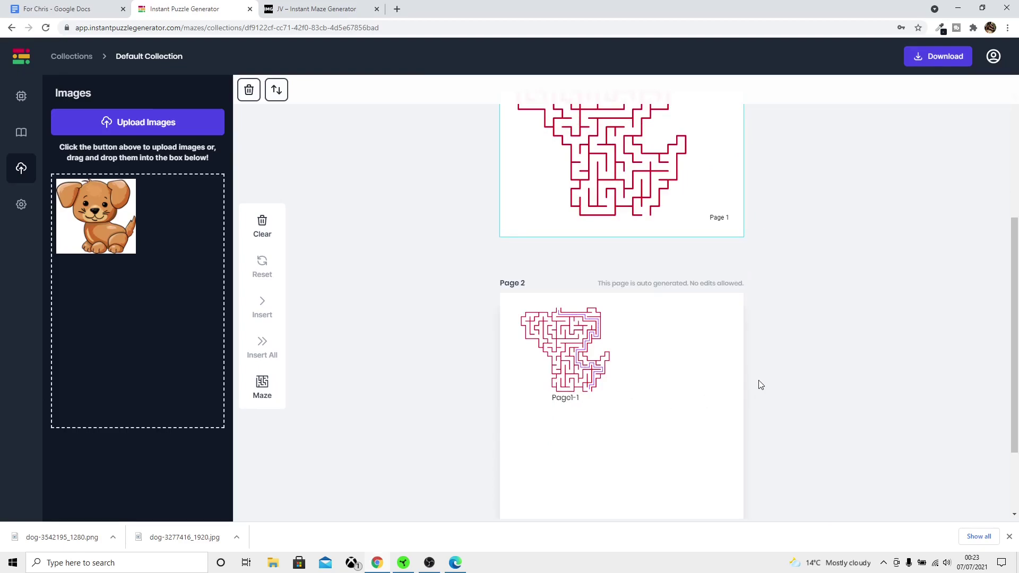
scroll(757, 390, up, 4)
Set a custom start cell at the top of the dog maze's left ear and an end cell at the bottom of its left paw.
click(636, 301)
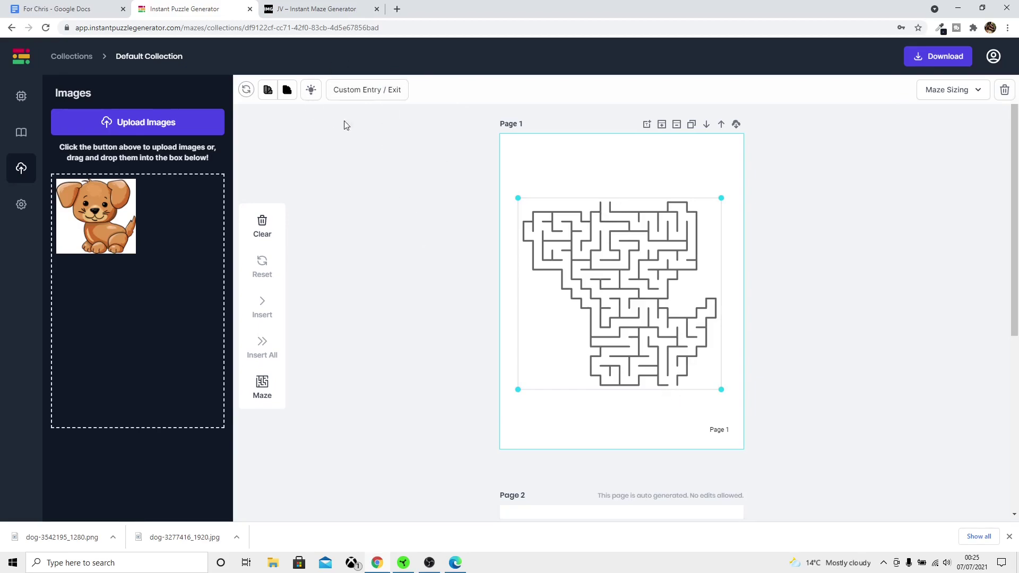
click(373, 96)
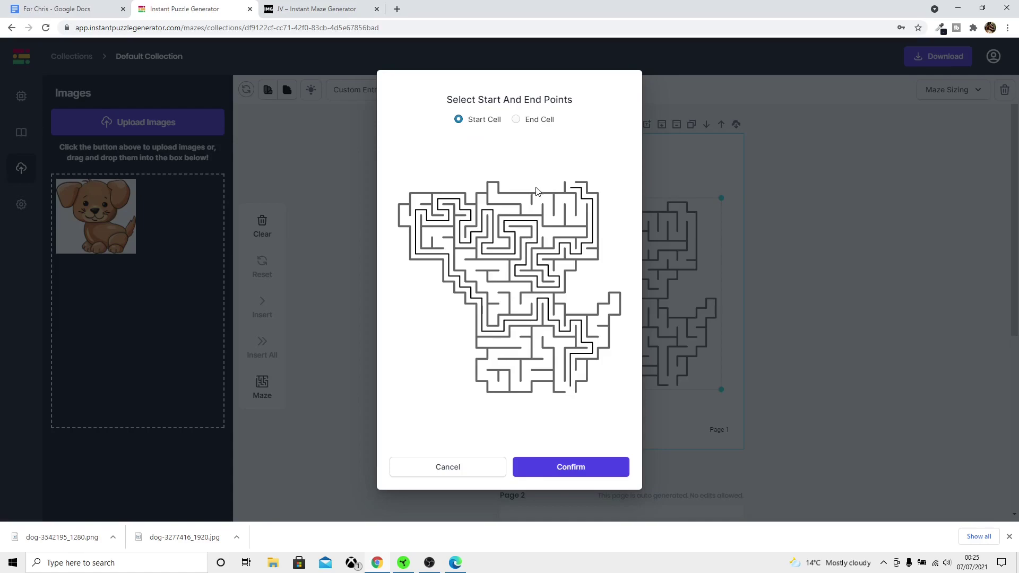
click(492, 184)
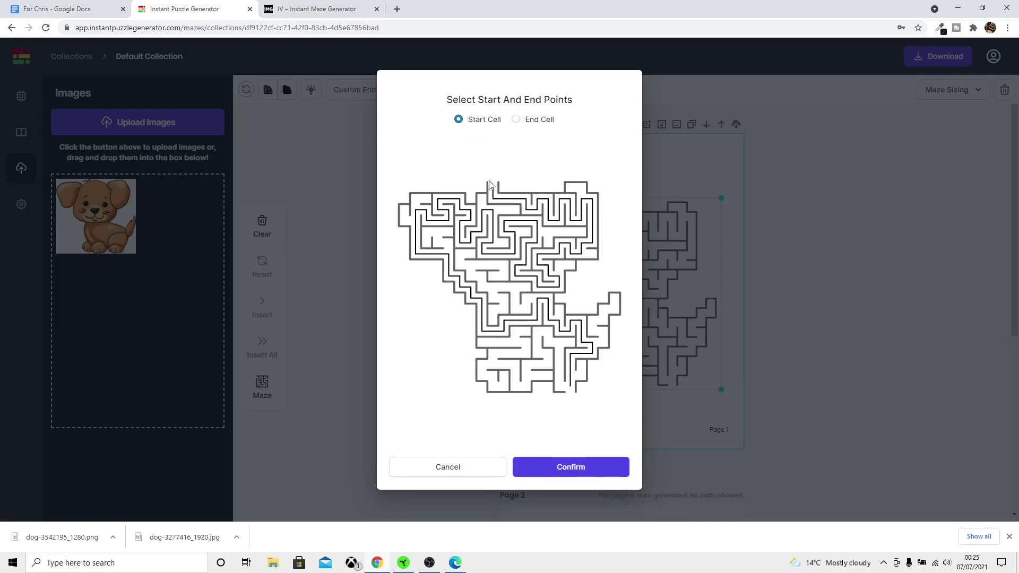
click(576, 186)
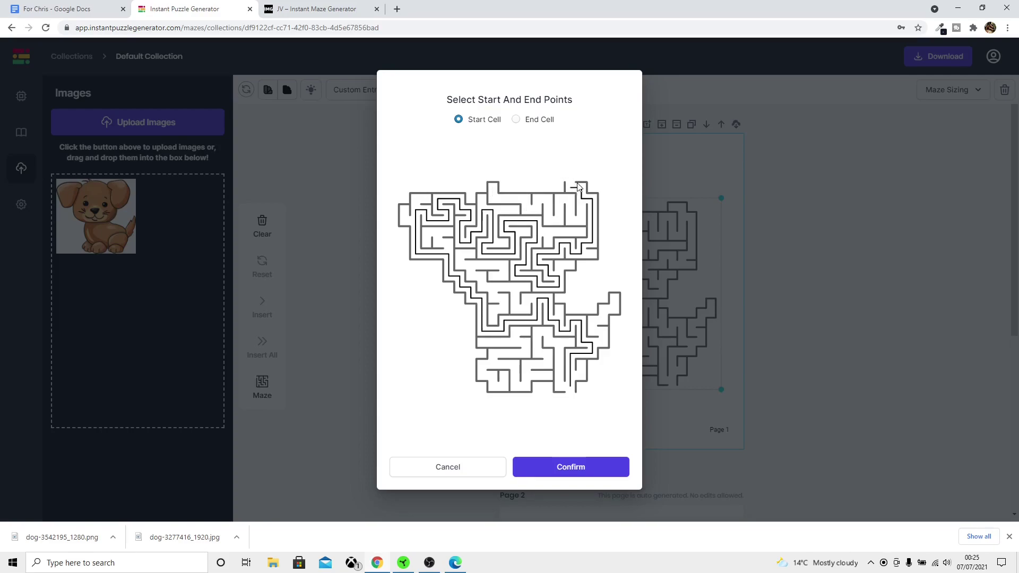
click(538, 198)
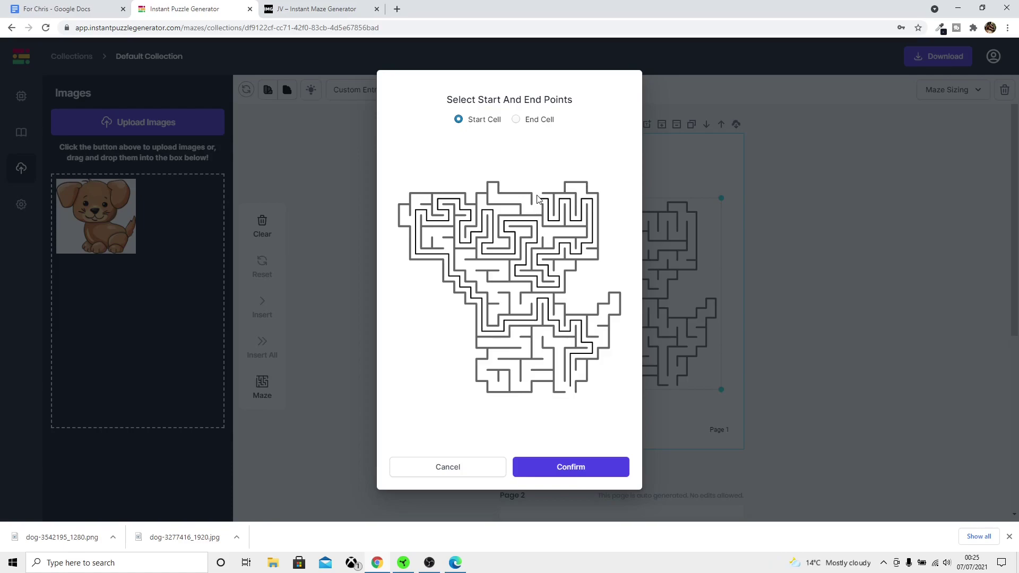
click(418, 198)
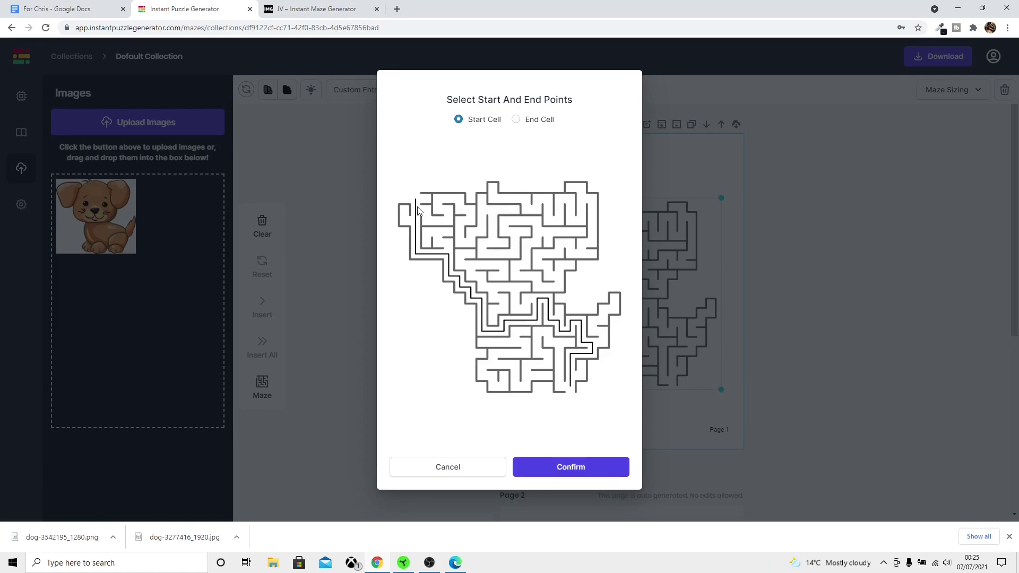
click(521, 120)
click(520, 393)
click(495, 393)
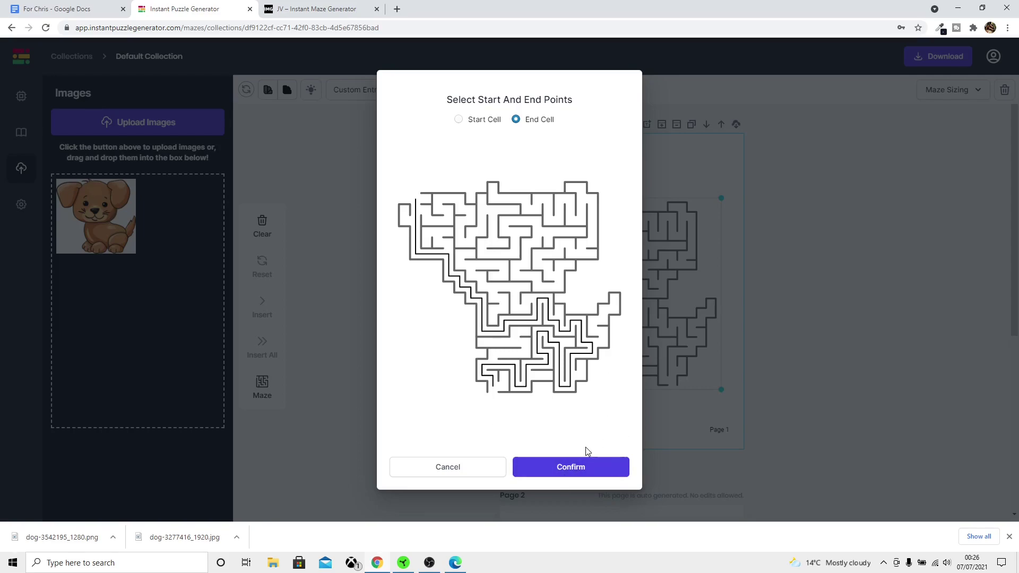
click(584, 466)
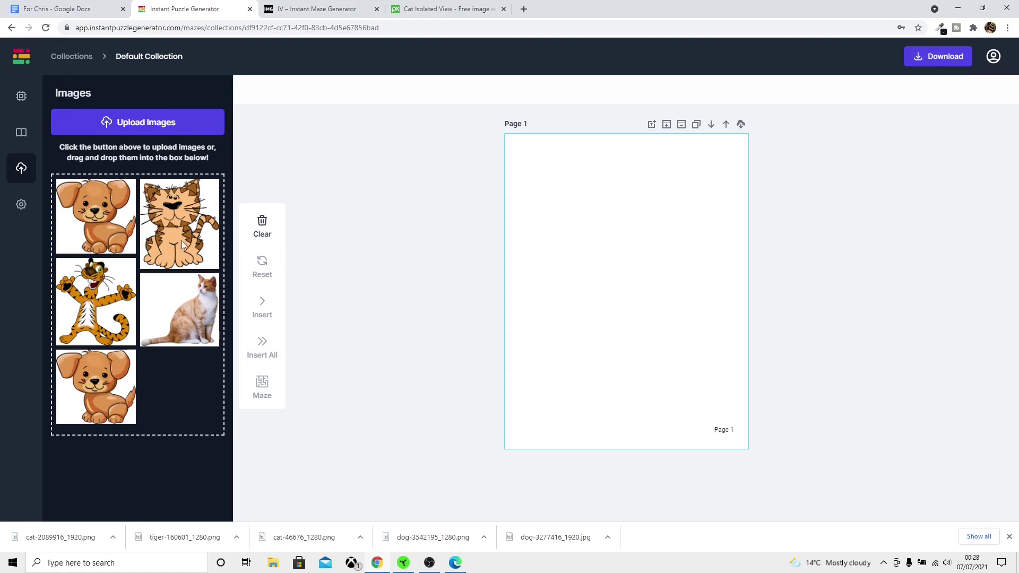
Insert all four uploaded animal images into the collection, one per page, and look through the pages.
click(94, 221)
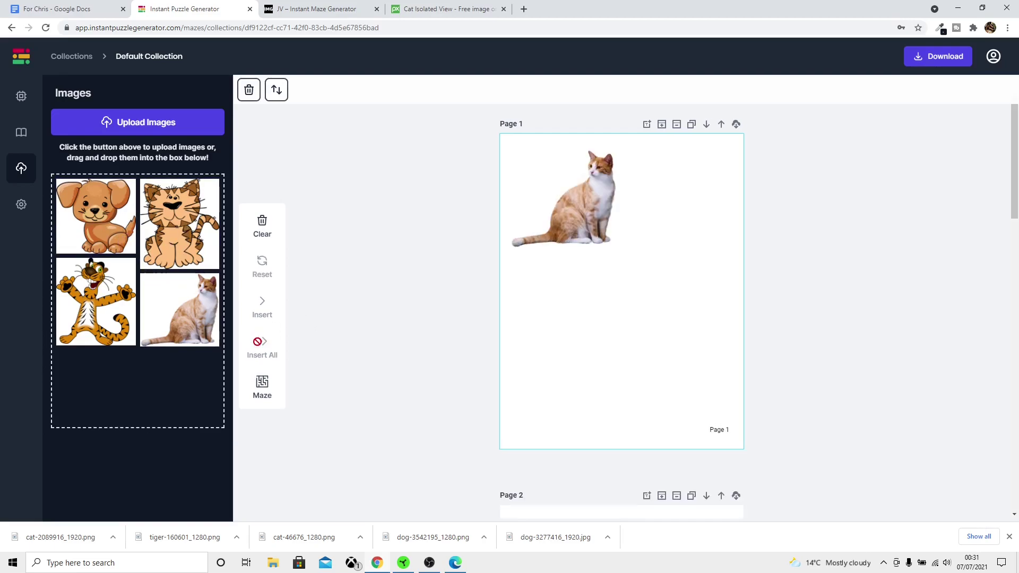
scroll(446, 252, down, 15)
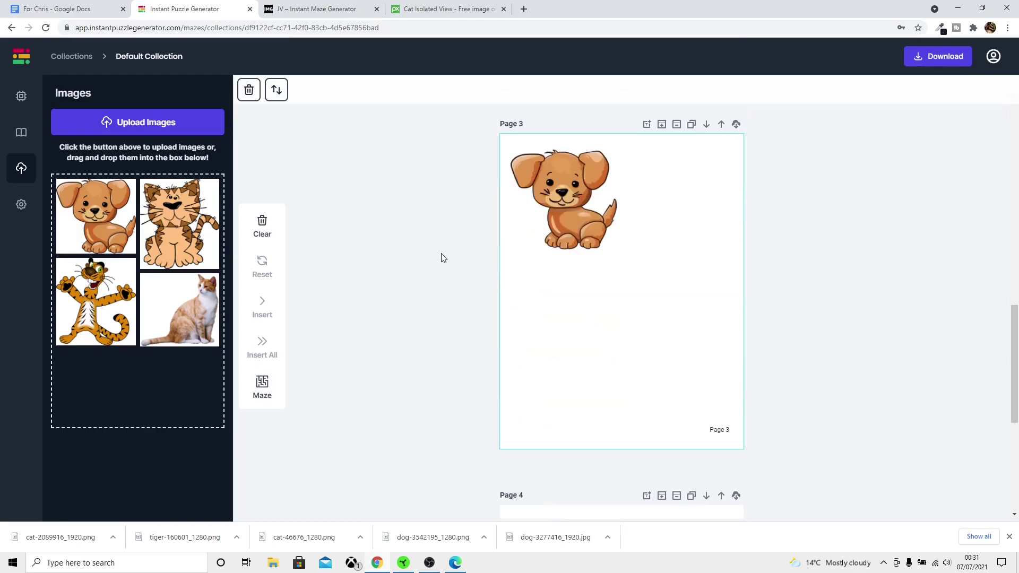
scroll(440, 257, up, 15)
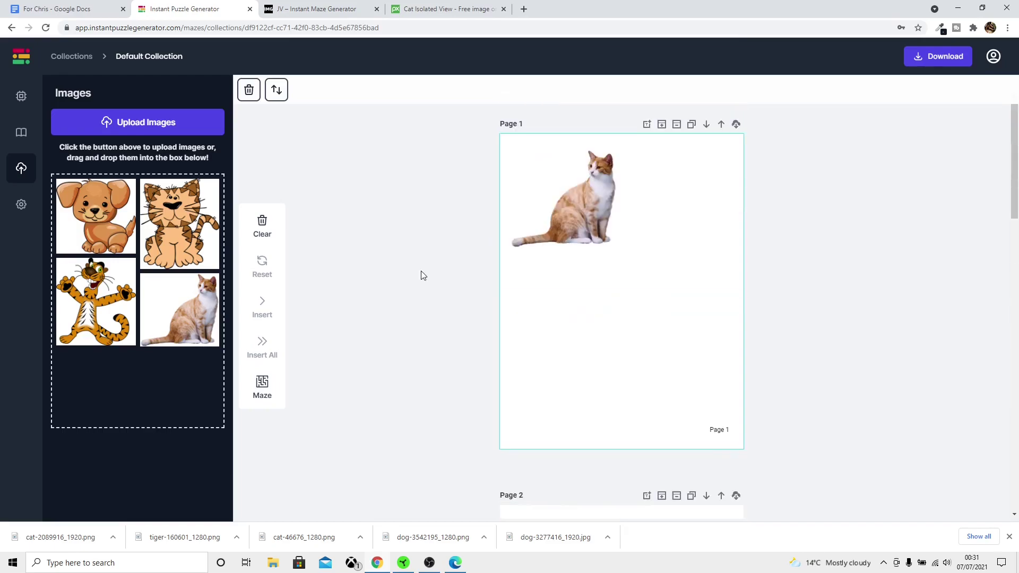
Generate shaped mazes from the animal images on all pages at once and review the pages.
click(271, 393)
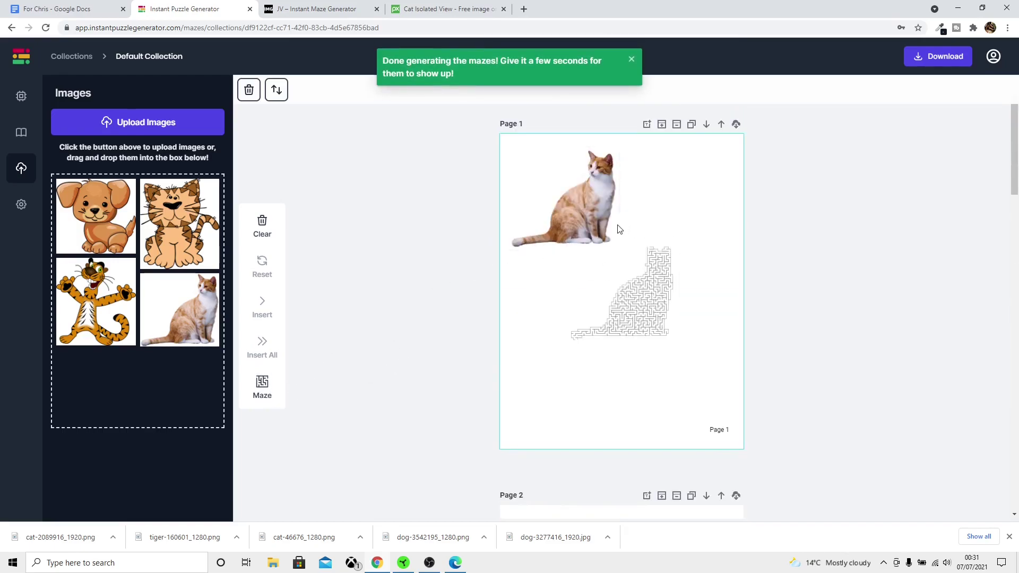
scroll(610, 279, down, 13)
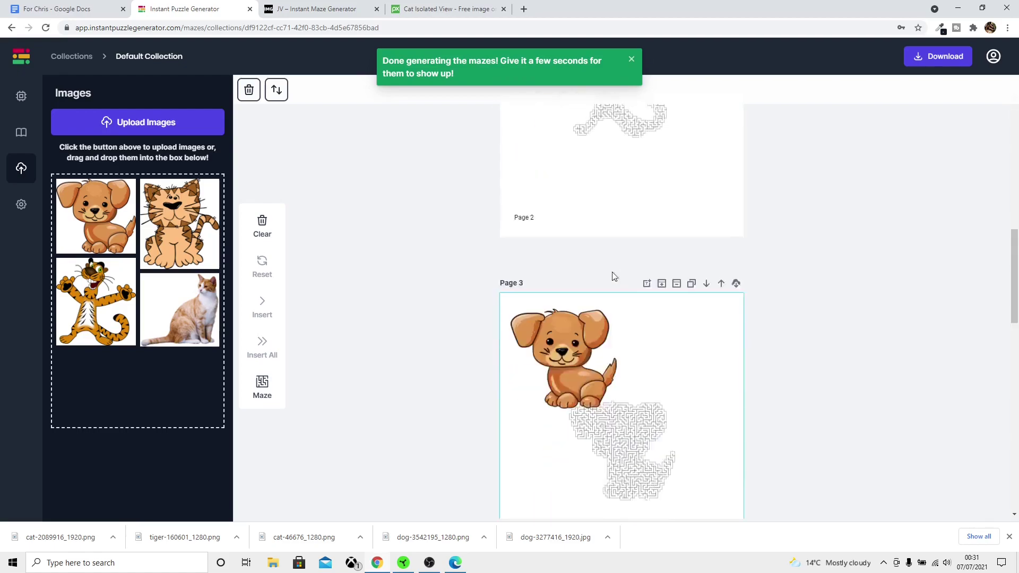
scroll(619, 322, down, 6)
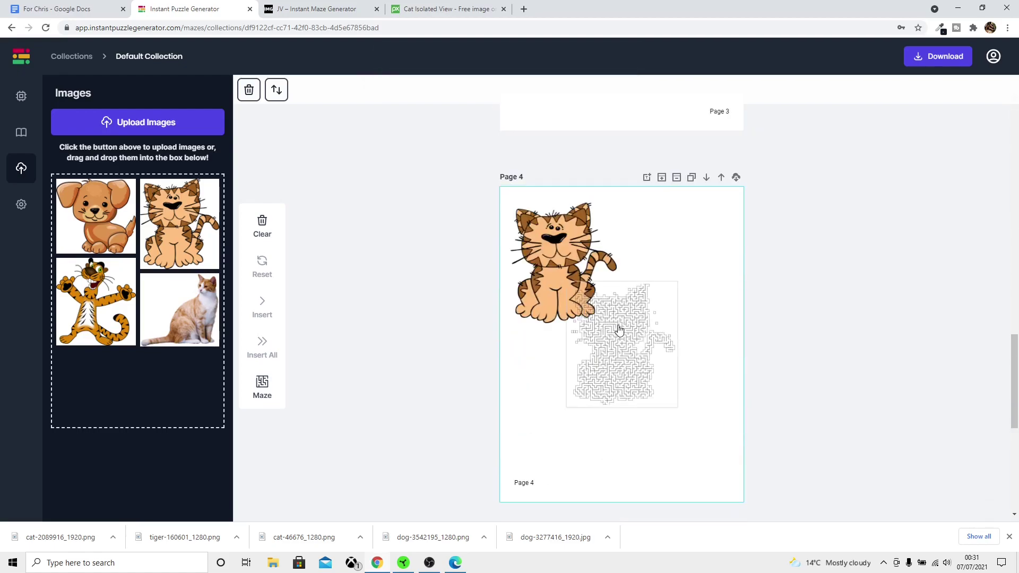
scroll(605, 344, up, 6)
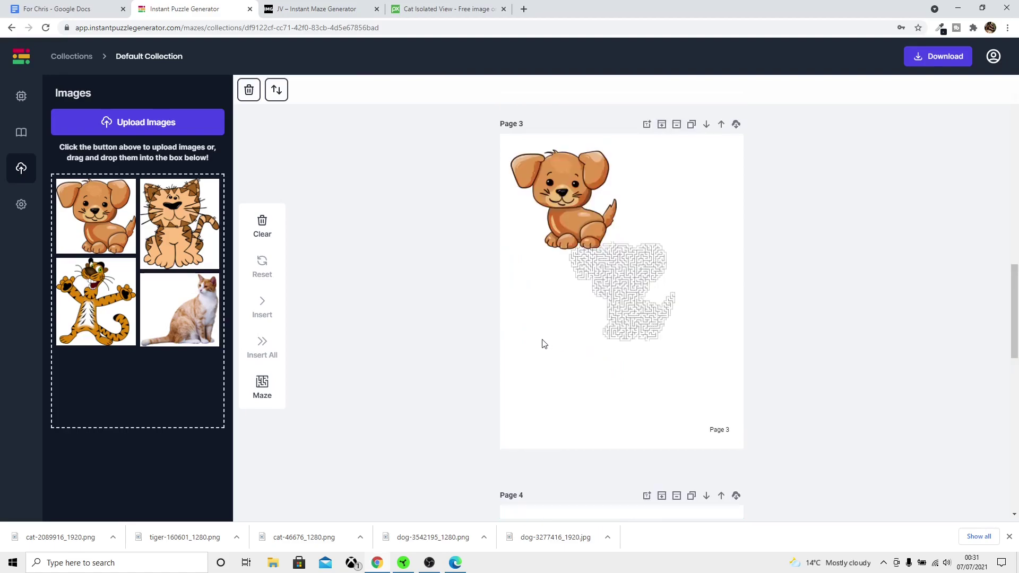